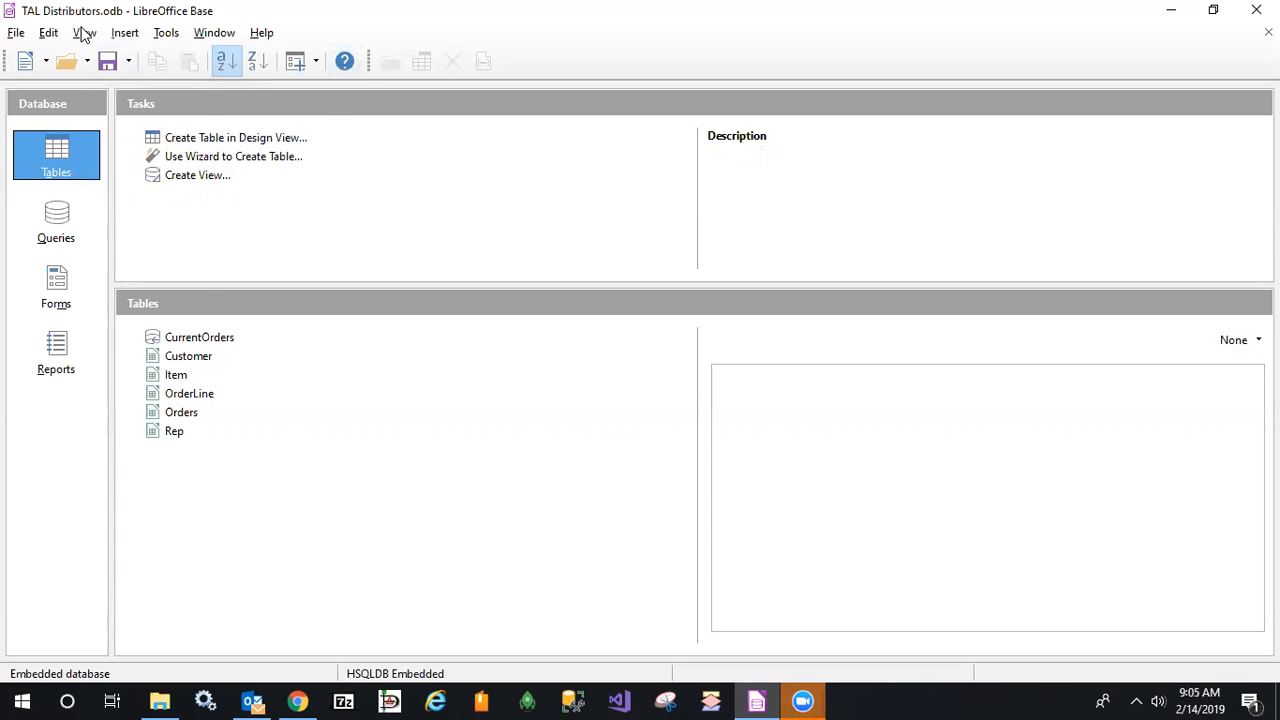
Open the table relationships diagram of the TAL Distributors database
click(84, 33)
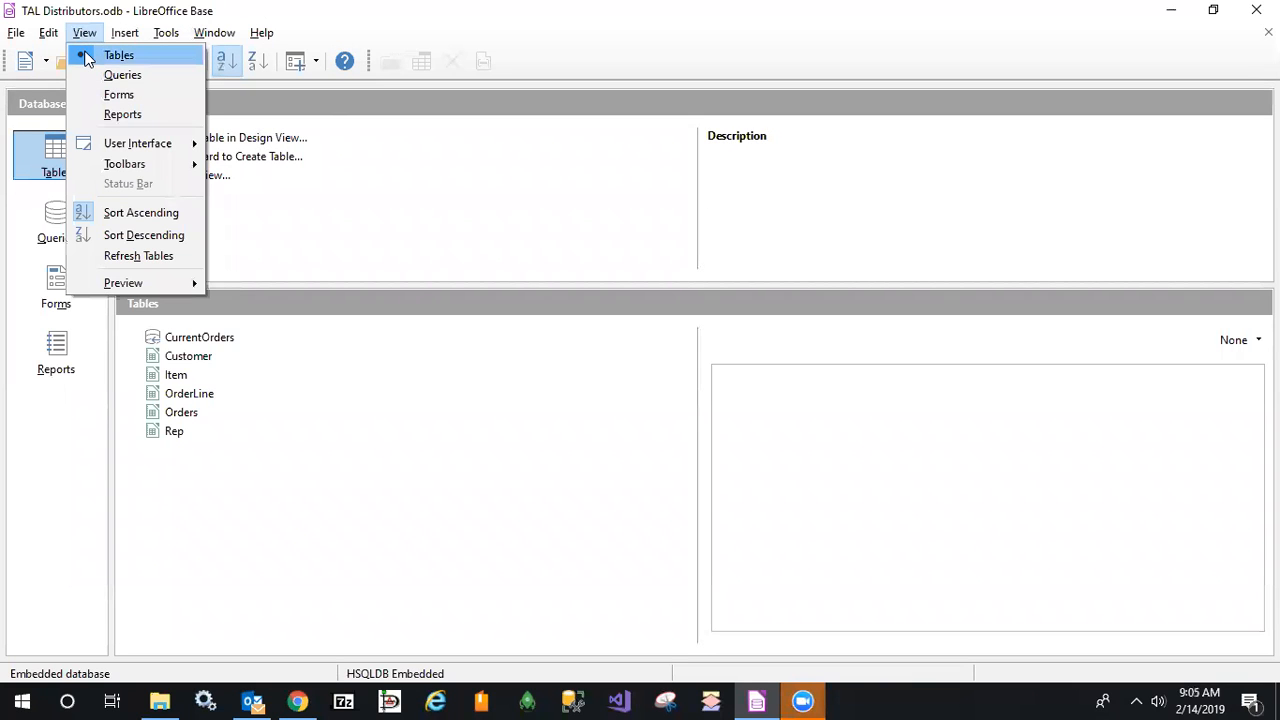
mouse_move(166, 33)
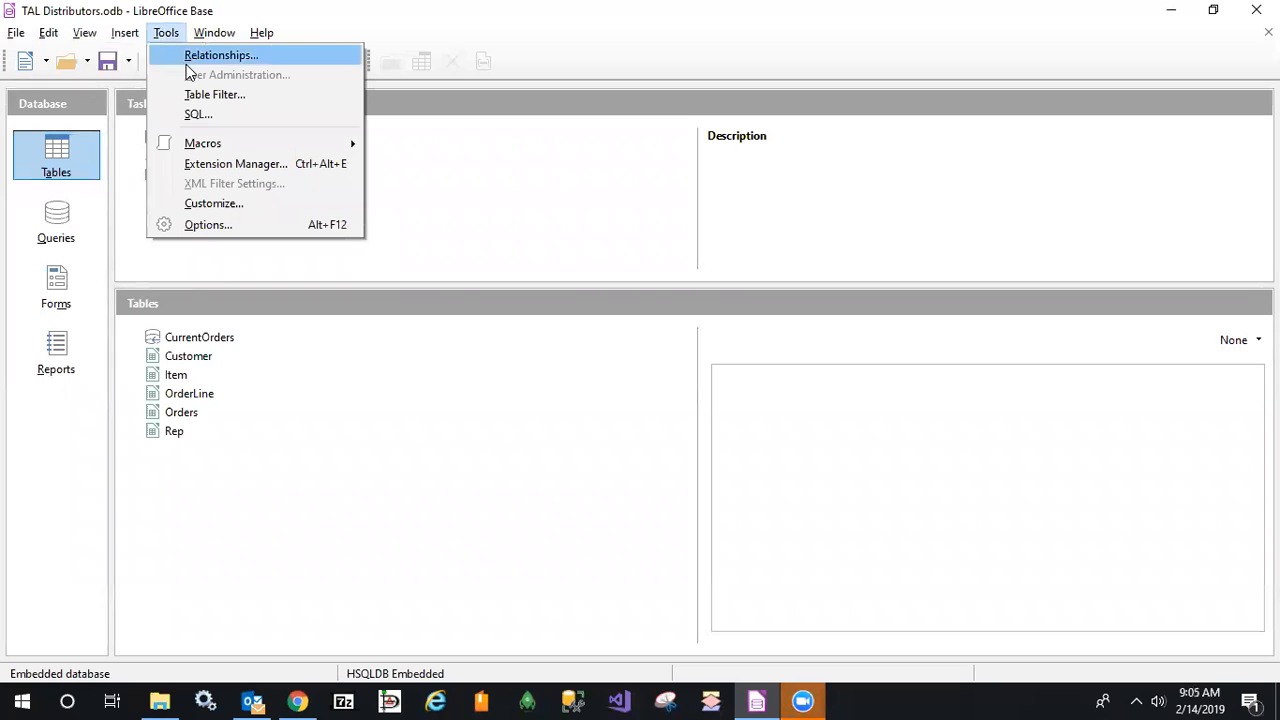
click(187, 64)
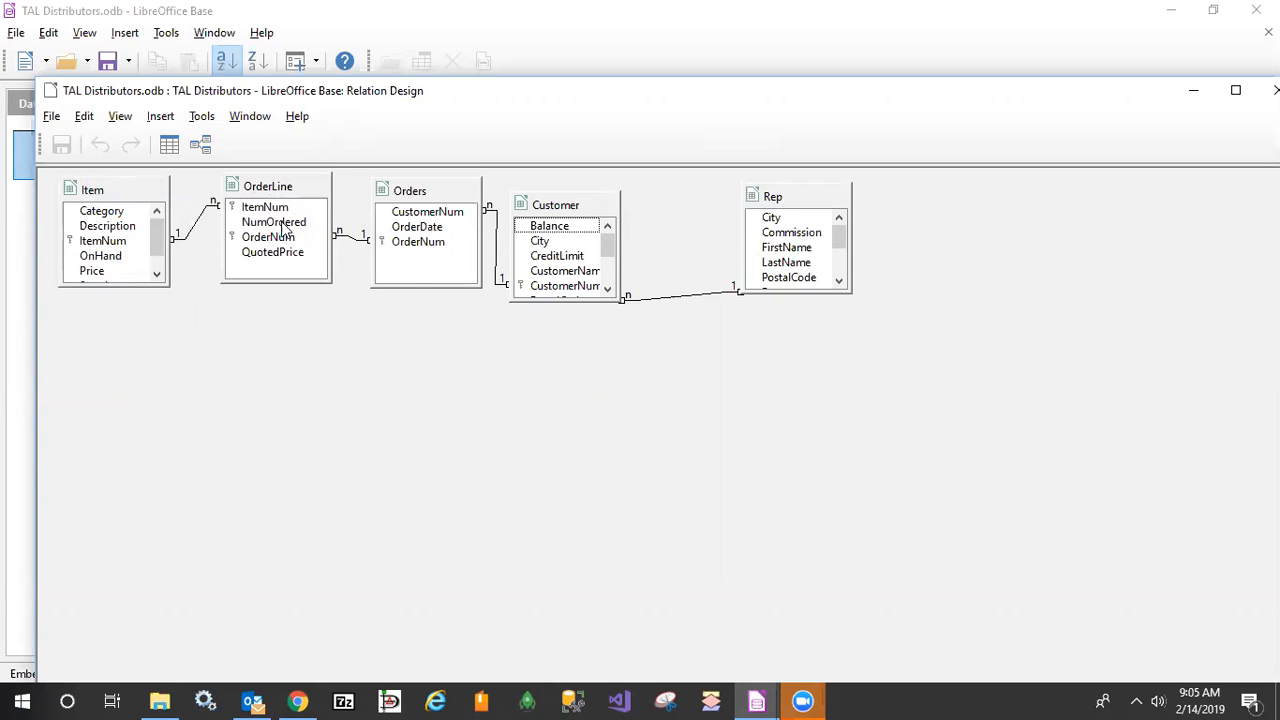
Shift the Item, Rep and Orders table boxes slightly in the relationships diagram
mouse_move(122, 186)
mouse_down()
mouse_move(119, 207)
mouse_move(127, 194)
mouse_up()
drag(799, 194, 788, 206)
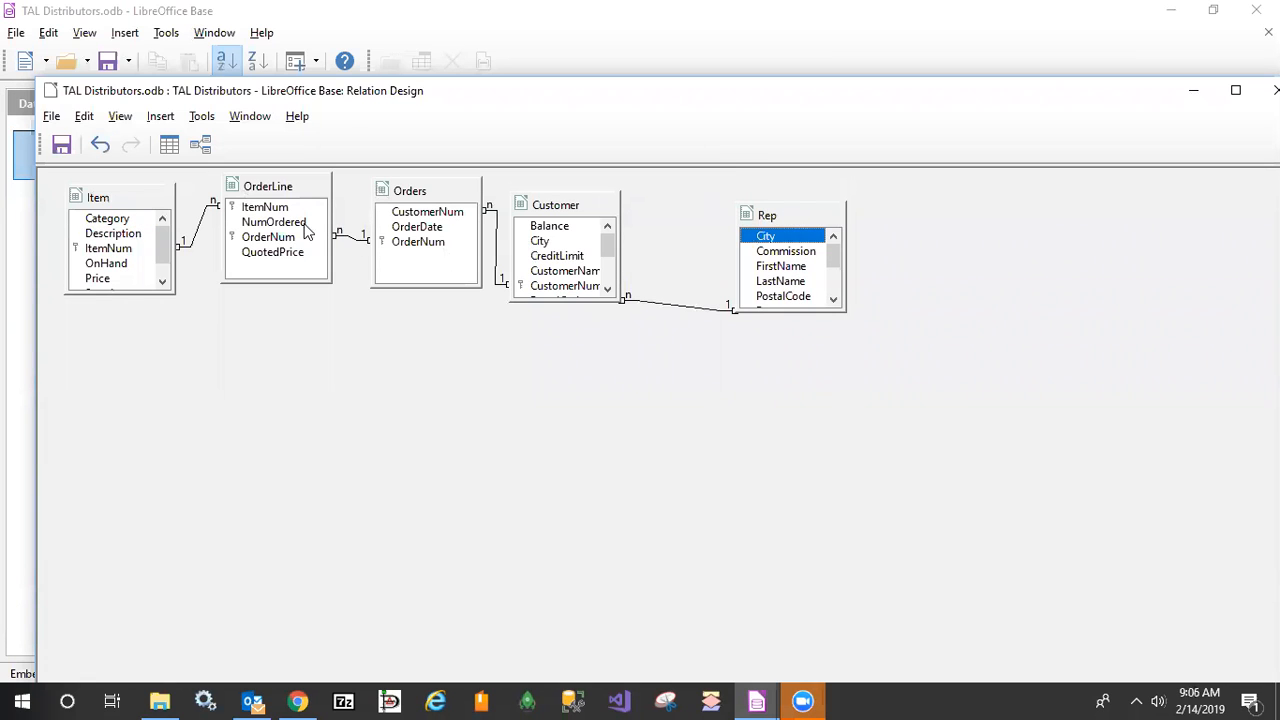
click(279, 187)
click(432, 191)
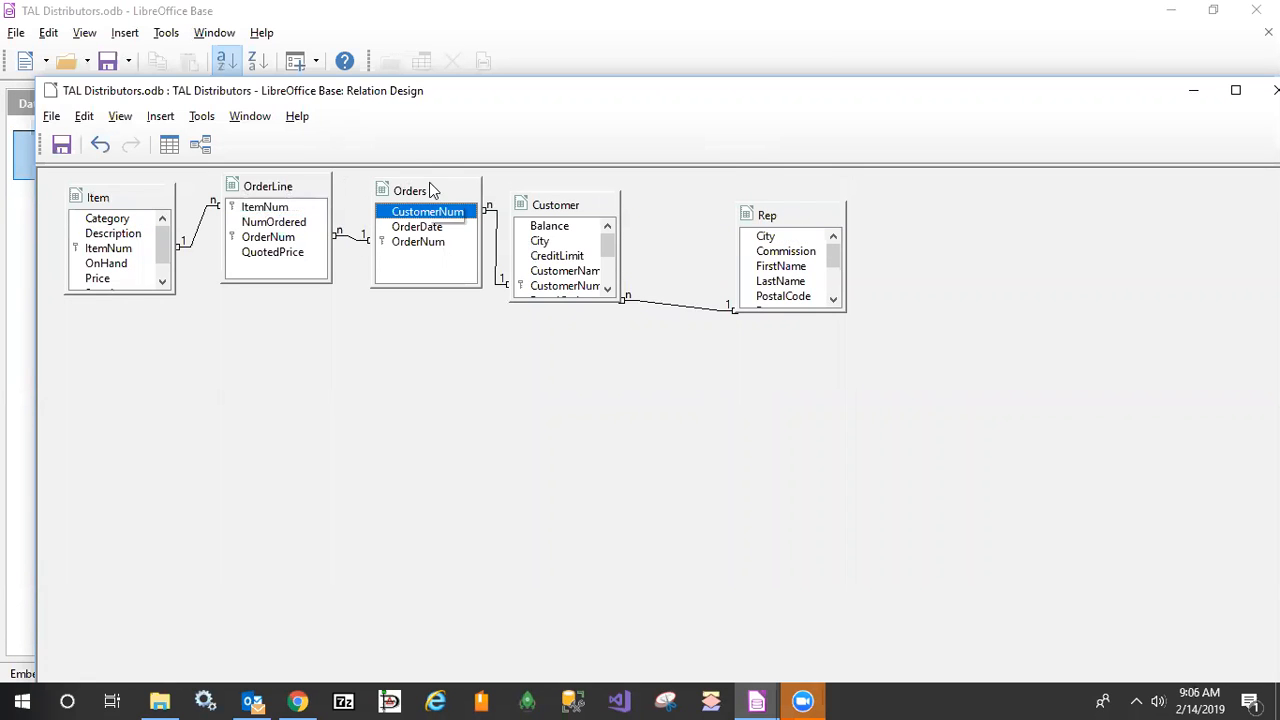
click(560, 197)
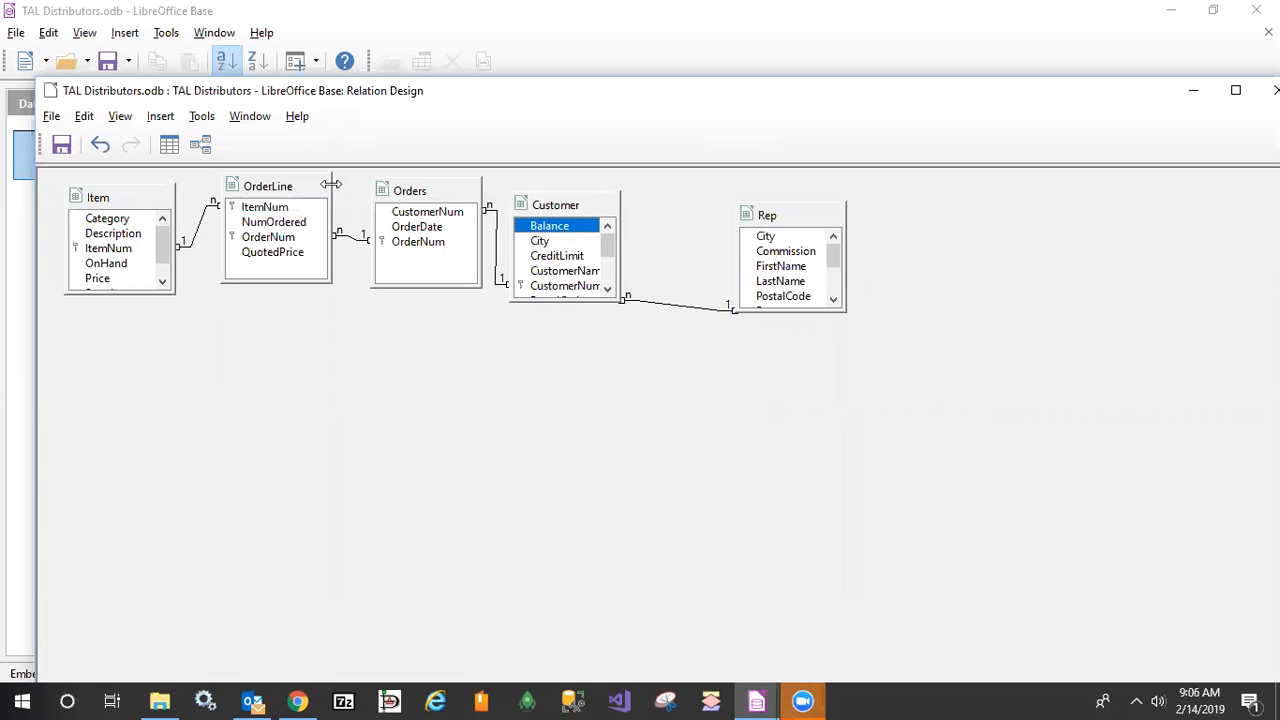
click(293, 188)
drag(417, 186, 417, 182)
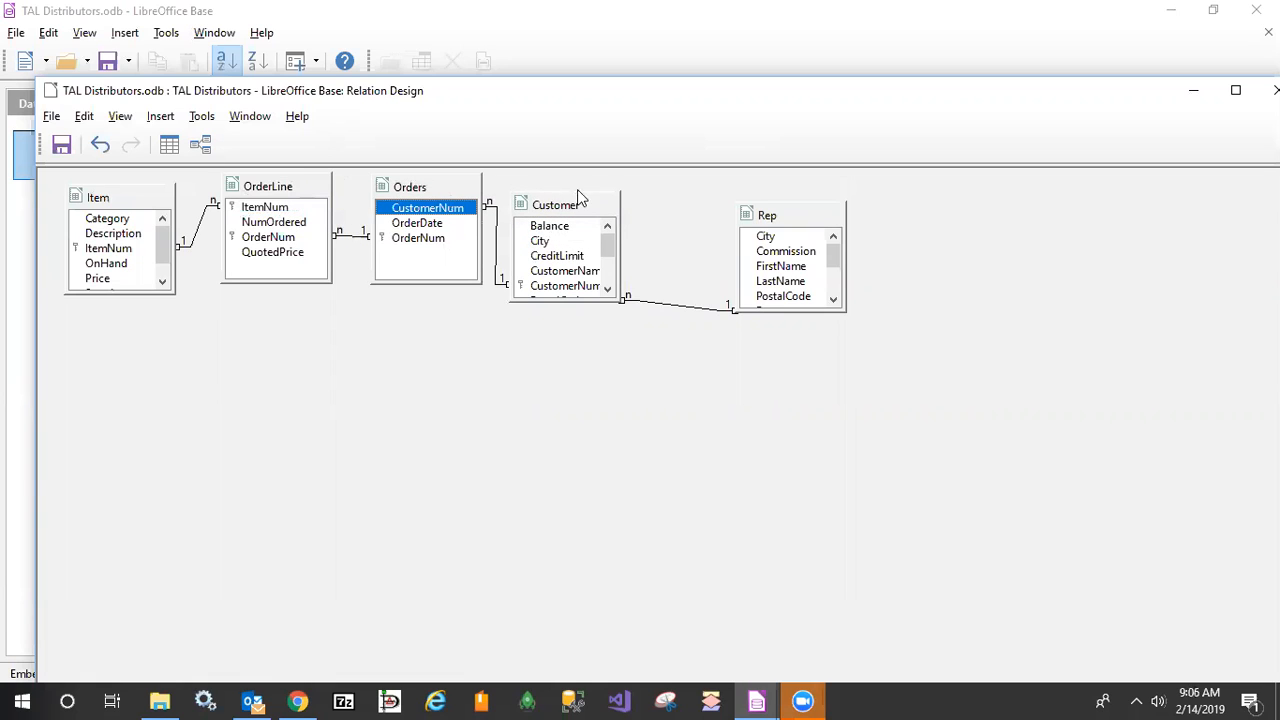
click(574, 199)
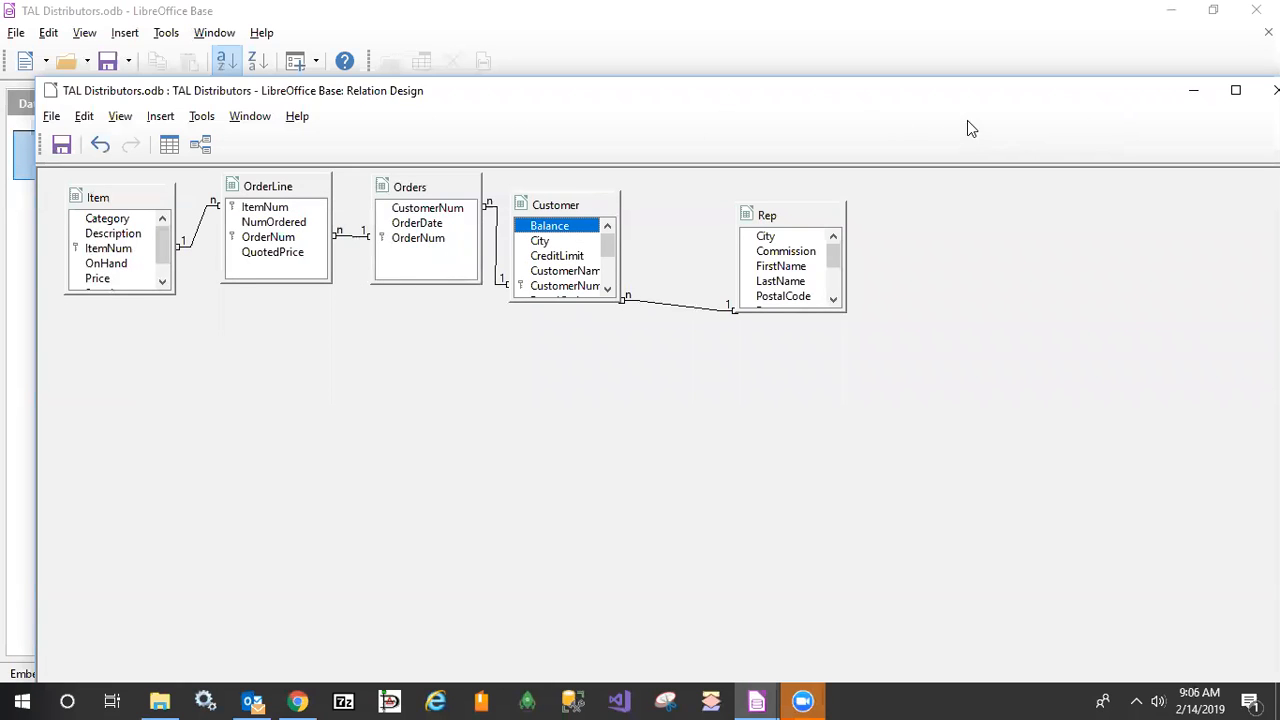
Maximize the relationships window and examine how the Item and Orders tables are linked through OrderLine
drag(958, 102, 898, 91)
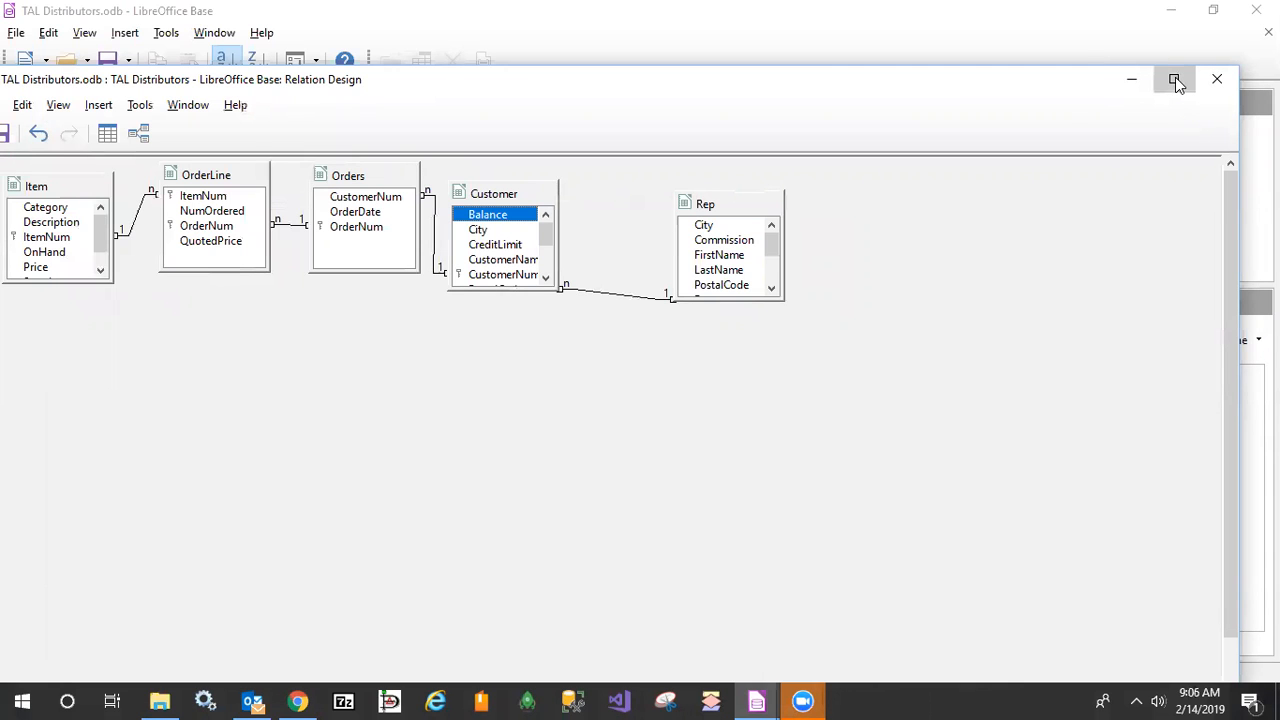
click(1175, 80)
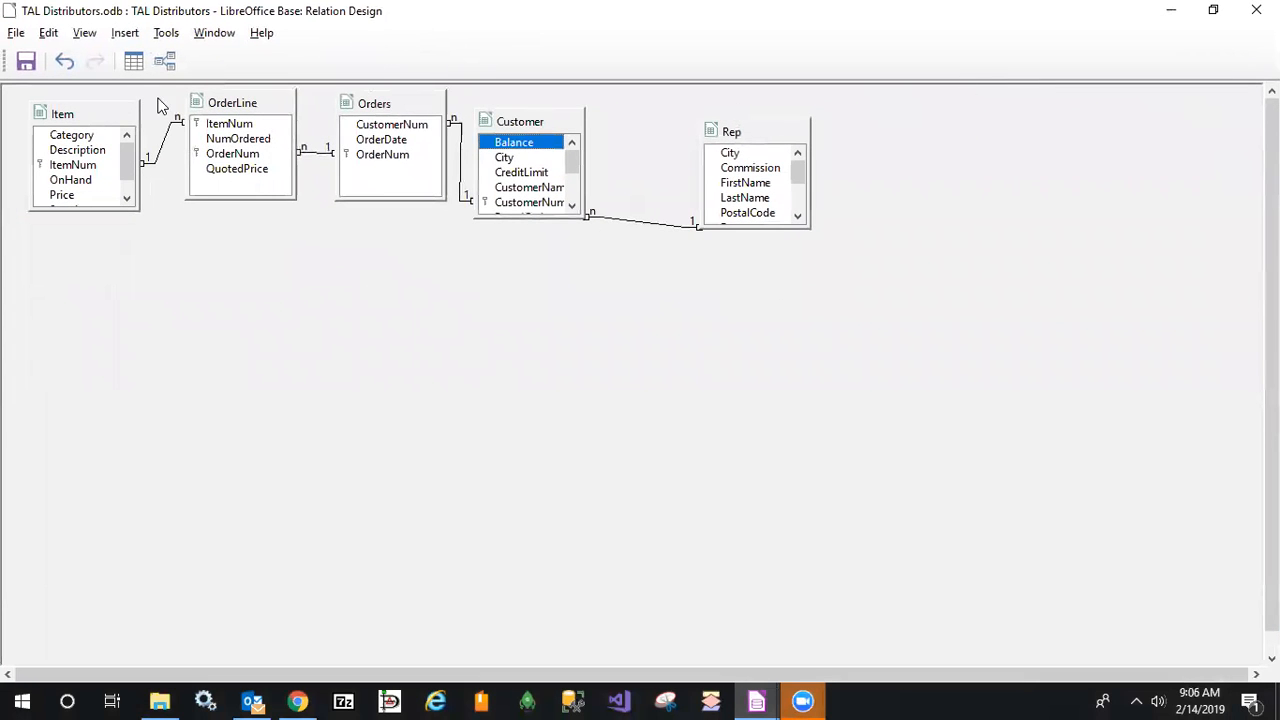
click(393, 106)
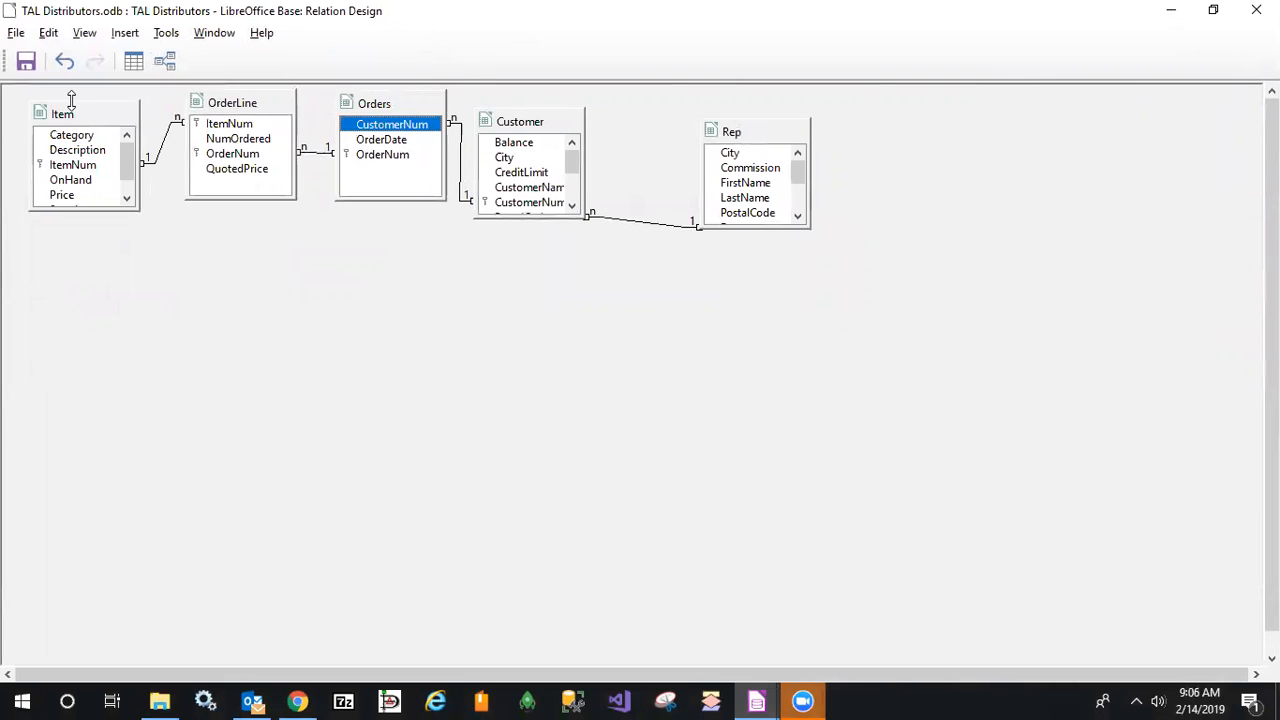
click(76, 105)
click(432, 98)
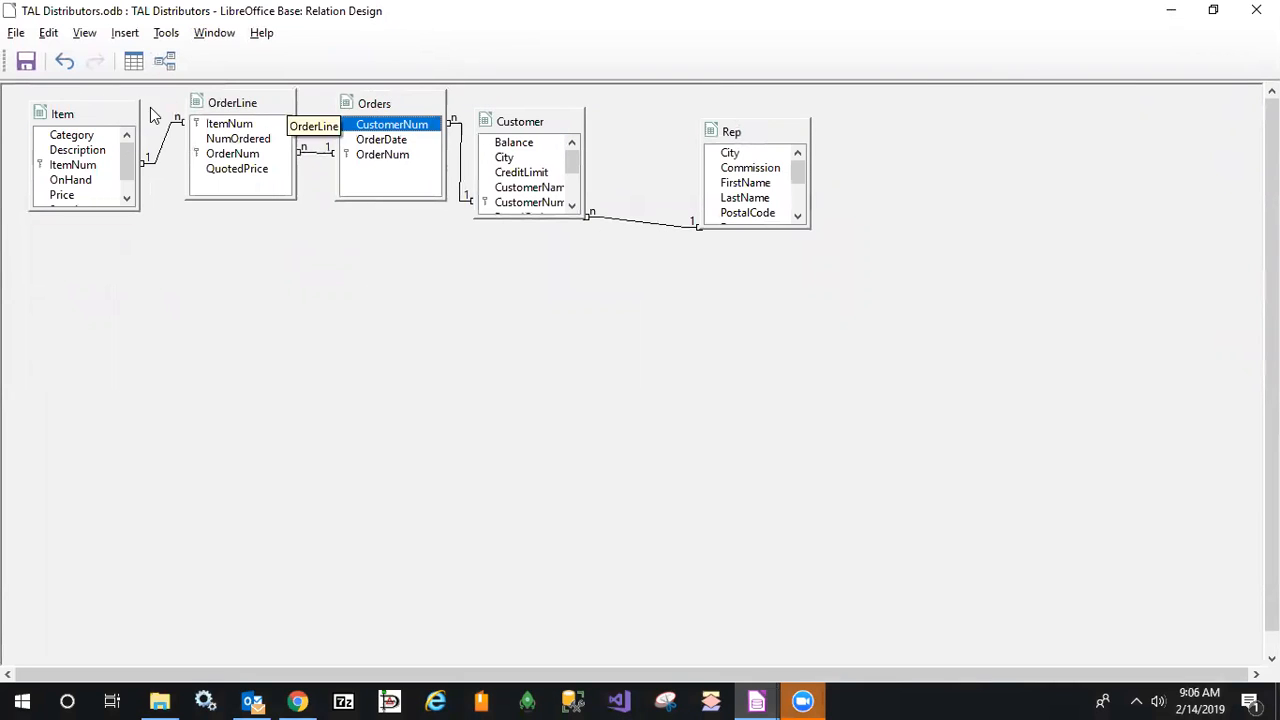
click(90, 114)
click(372, 103)
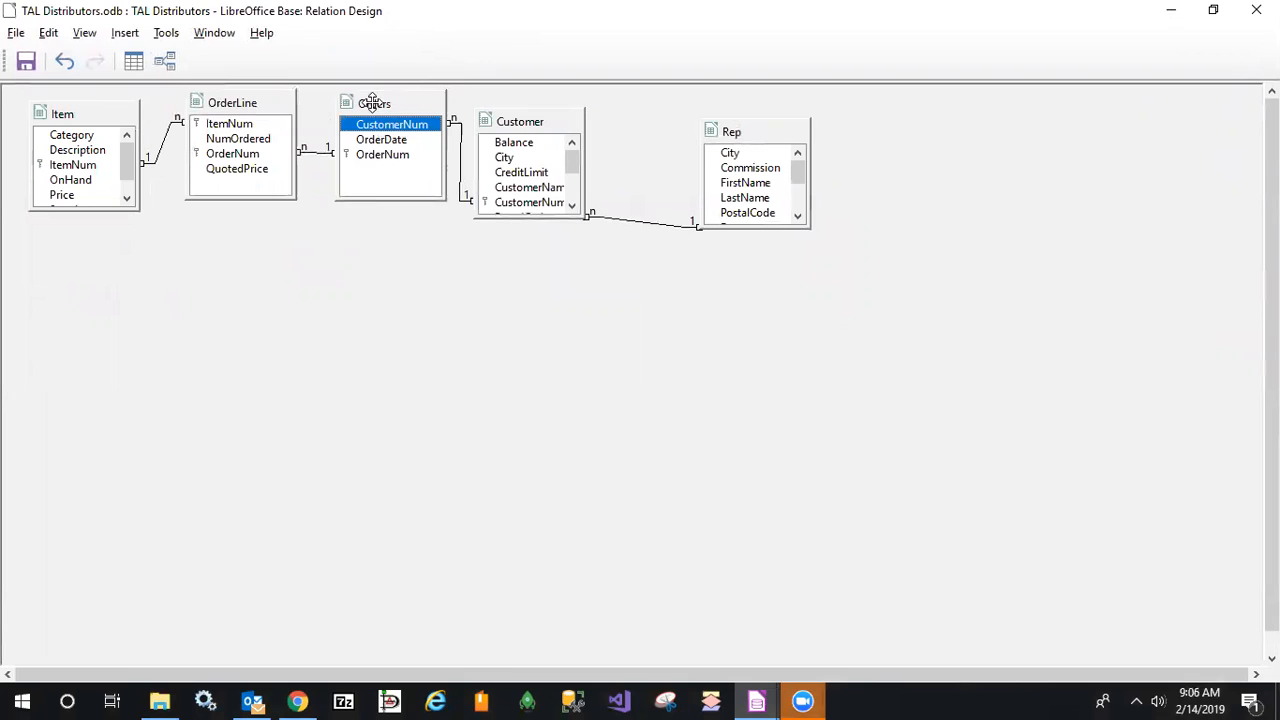
click(242, 104)
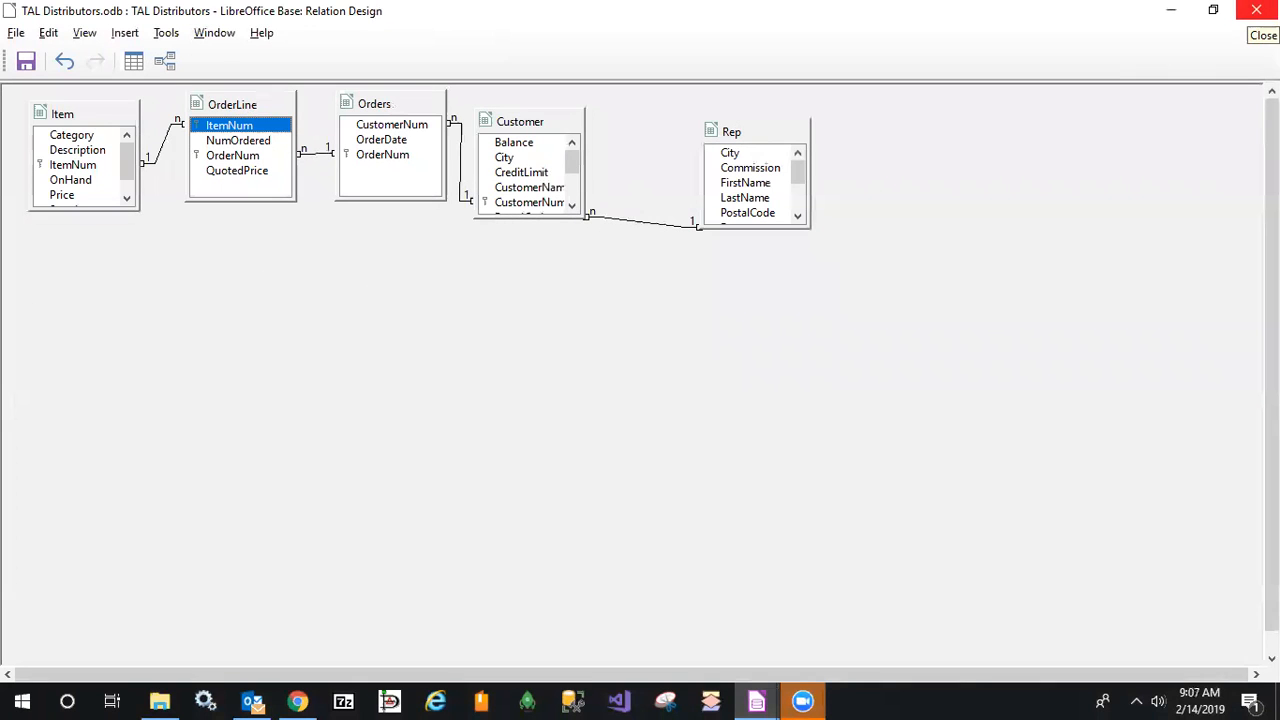
Close the relationships diagram without saving the layout changes
click(1256, 10)
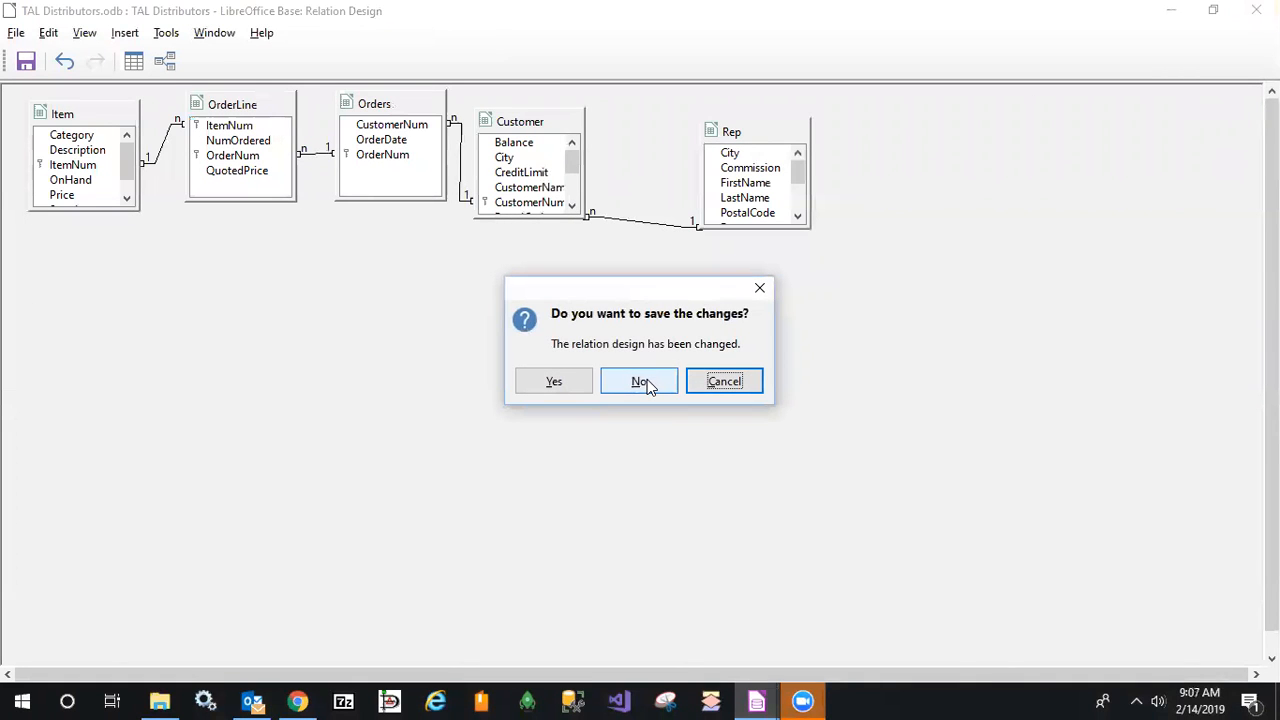
click(640, 382)
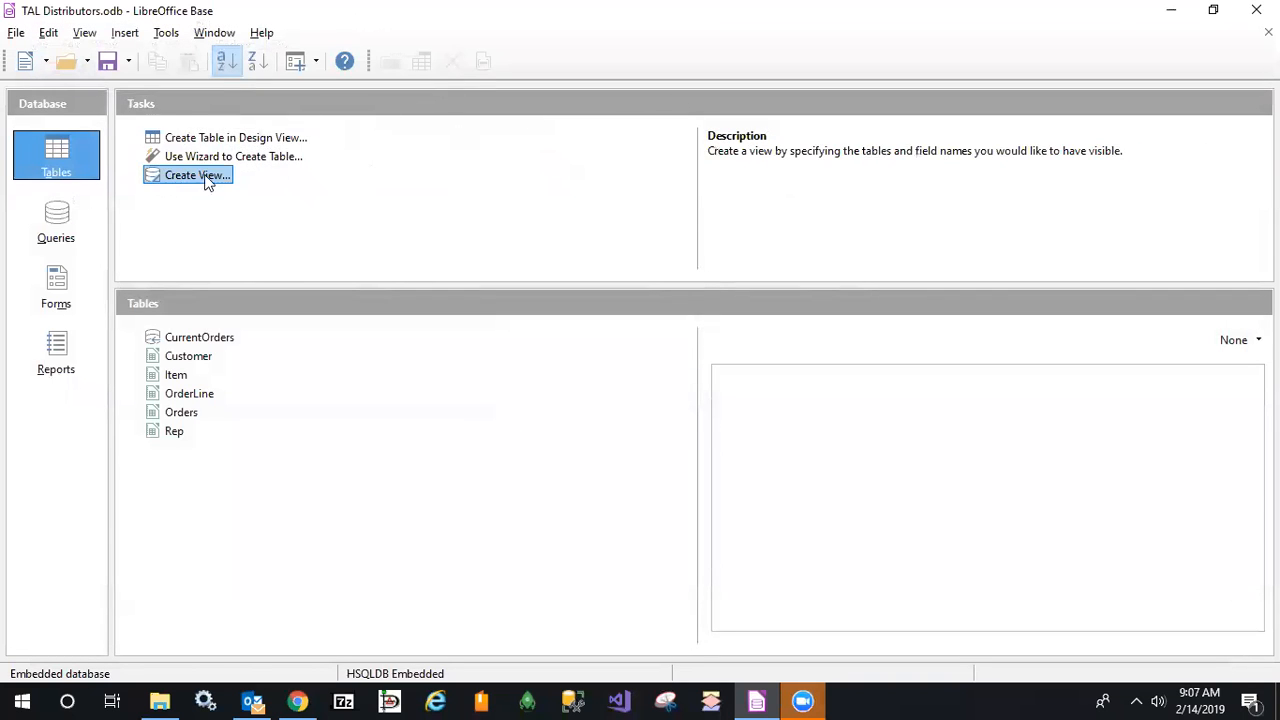
Create a new query in Design View and add the Item and Orders tables to it
click(47, 220)
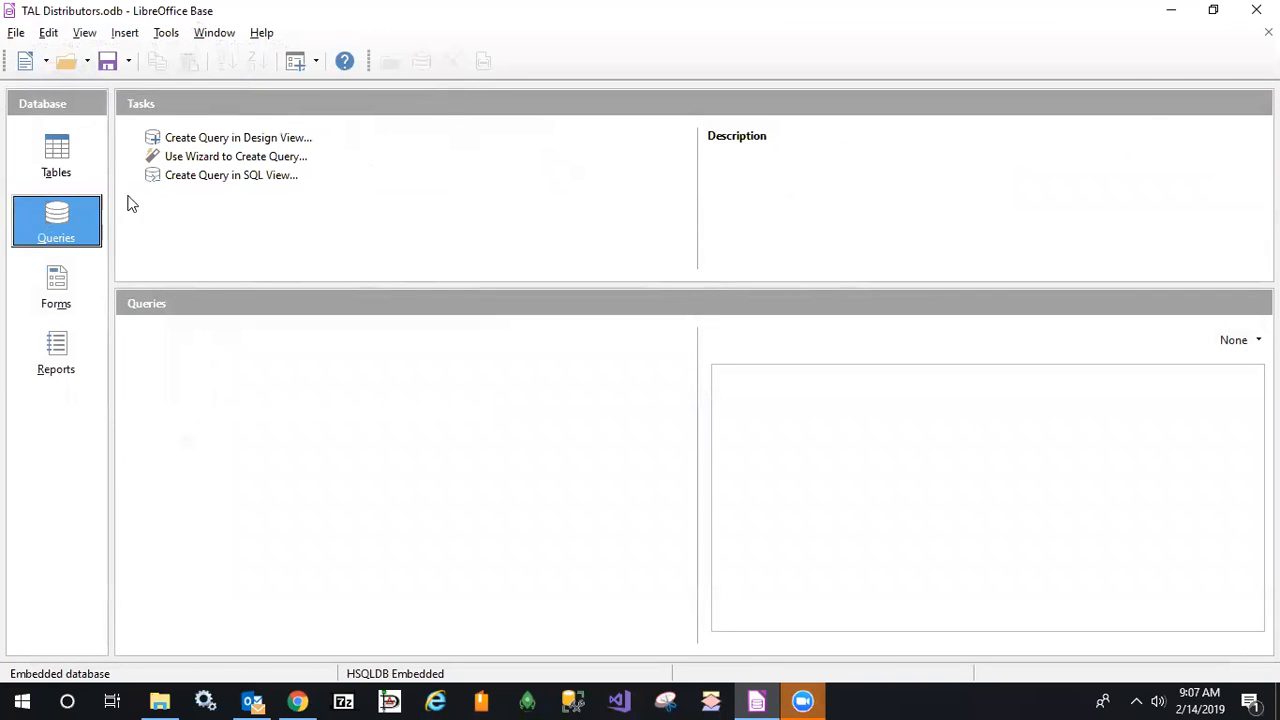
click(190, 140)
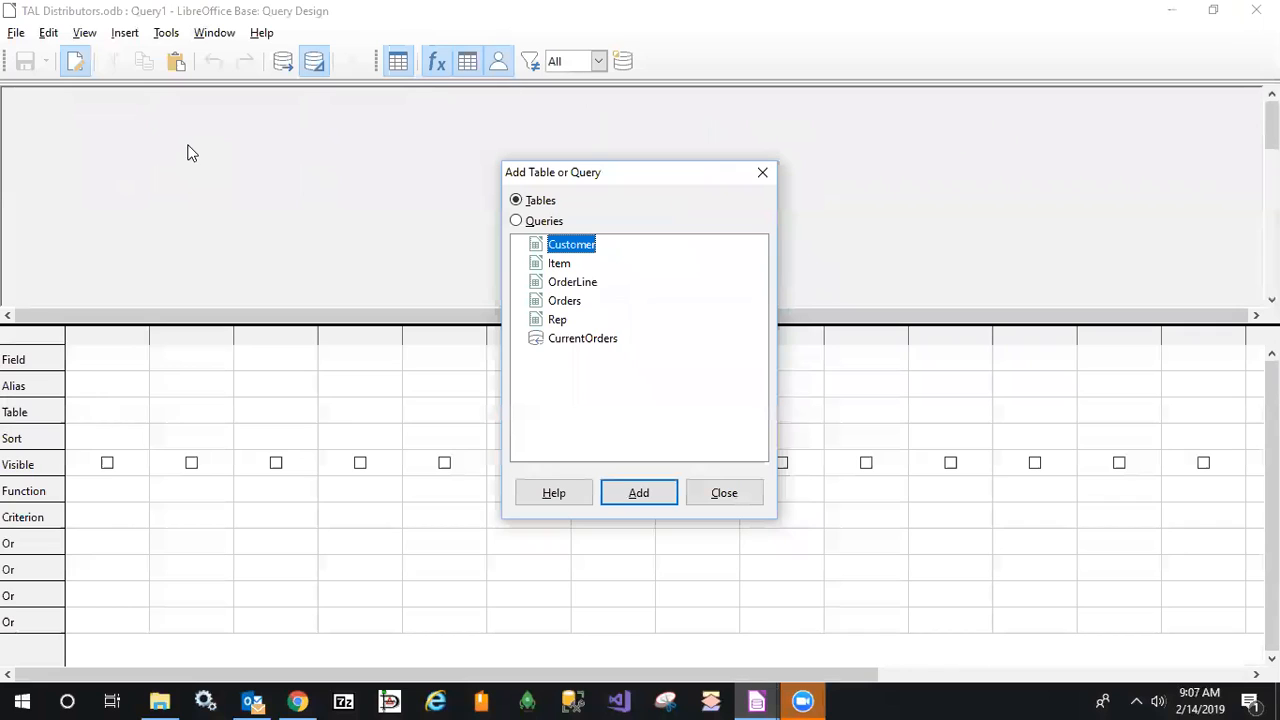
double_click(559, 266)
double_click(560, 301)
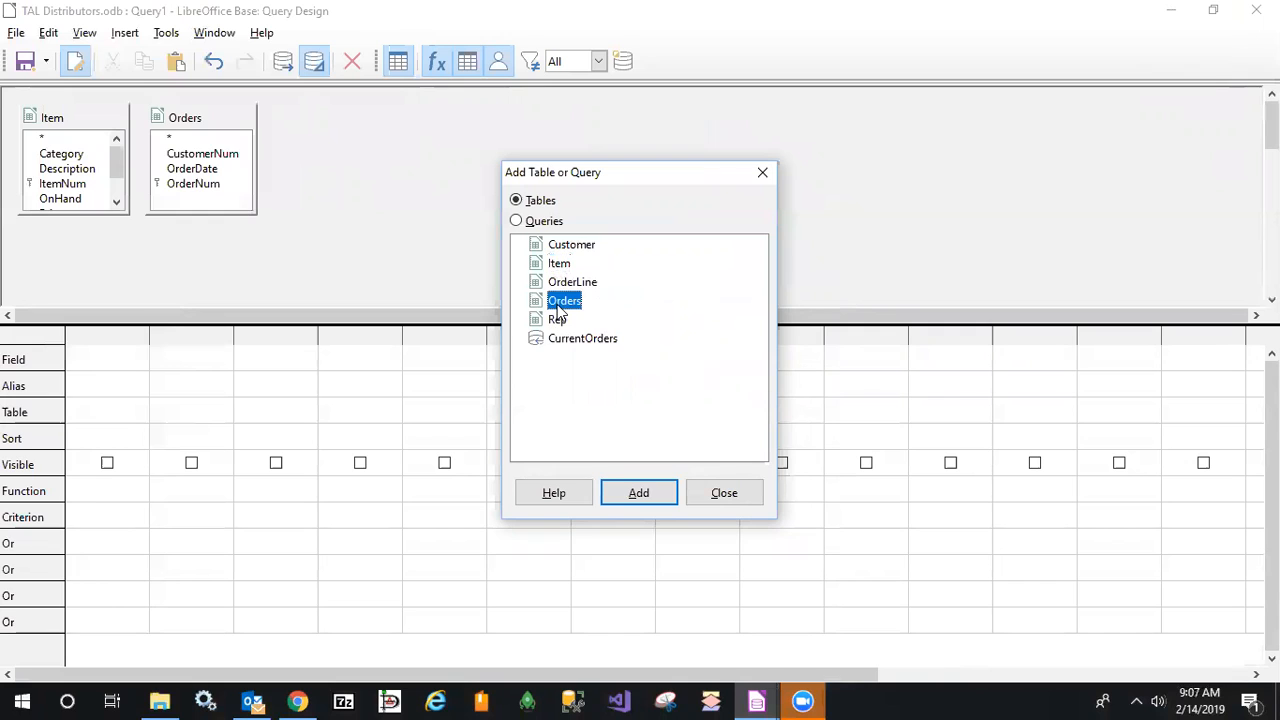
Place the Orders table to the left of the Item table in the query design and finish adding tables
drag(62, 120, 345, 118)
drag(236, 116, 176, 133)
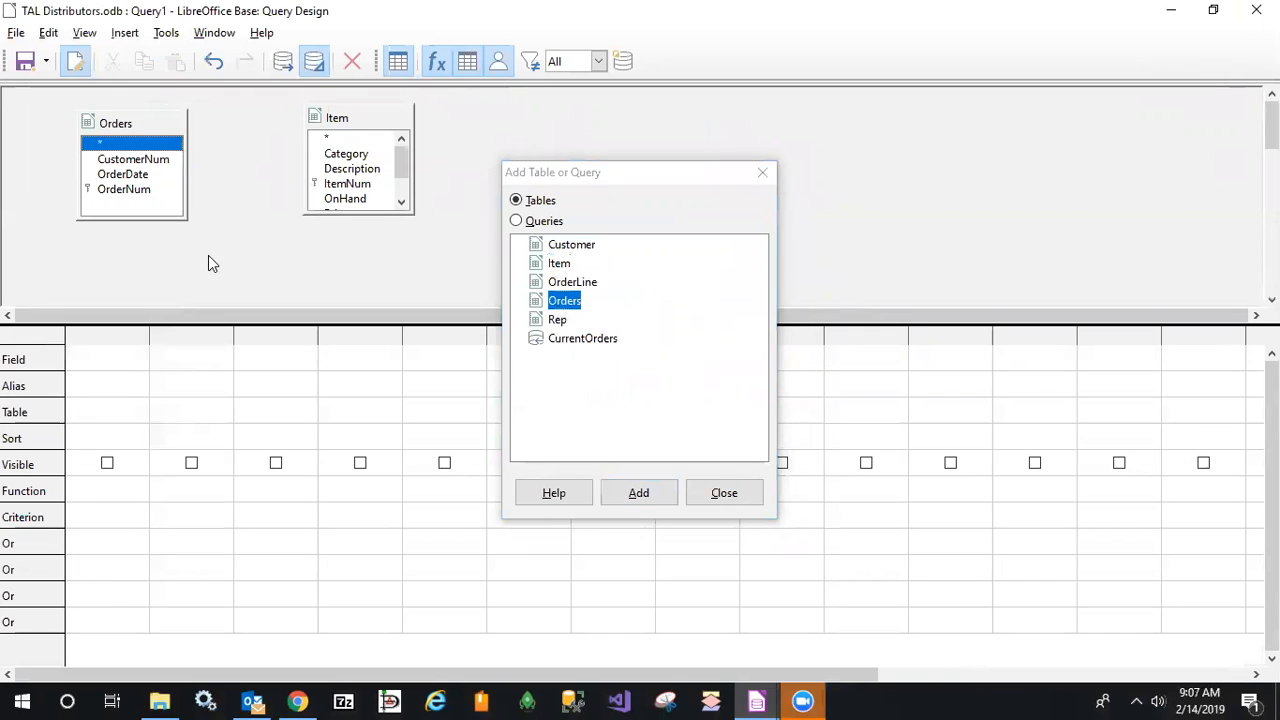
click(725, 490)
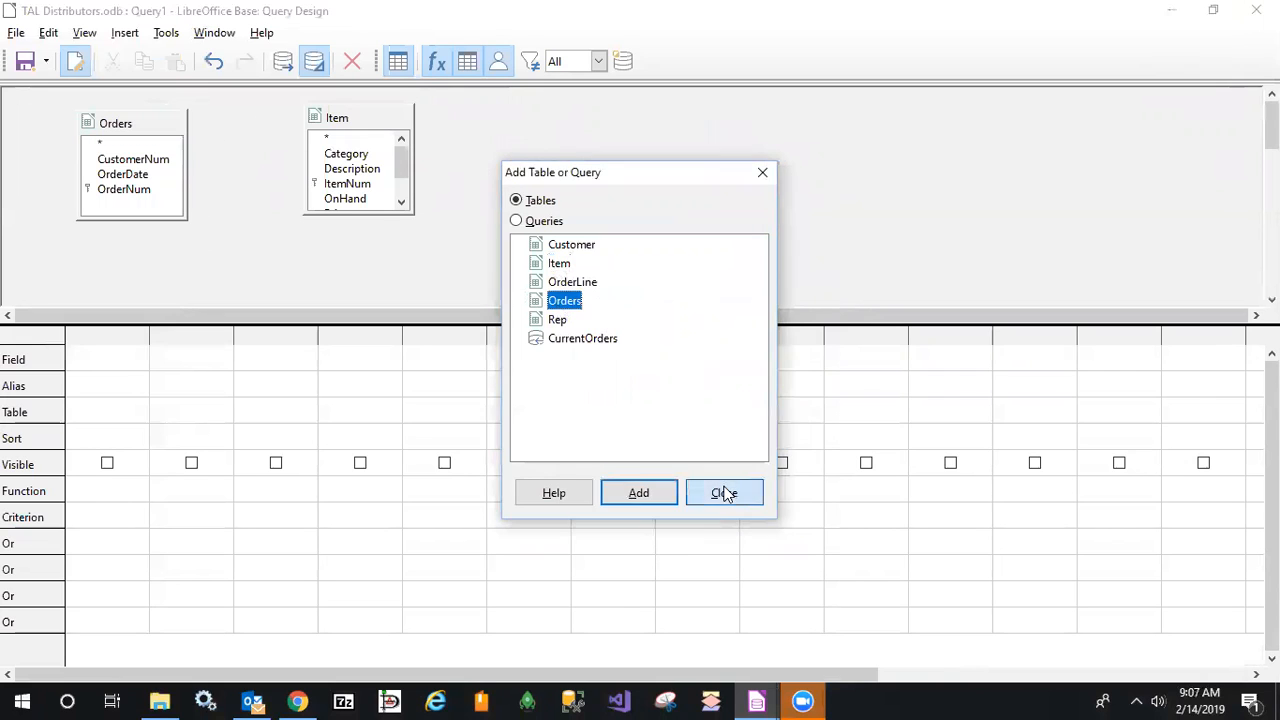
click(149, 121)
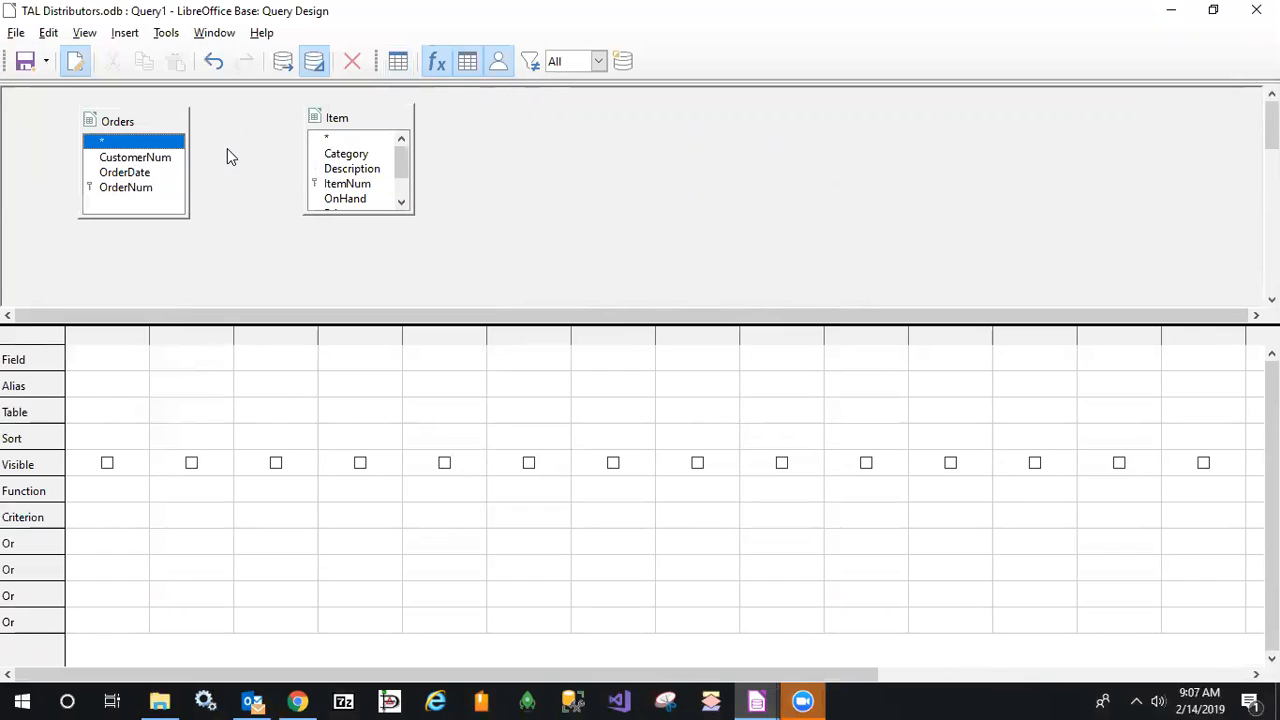
Add CustomerNum and OrderDate from Orders, plus ItemNum and Description from Item, as the query's fields
double_click(139, 159)
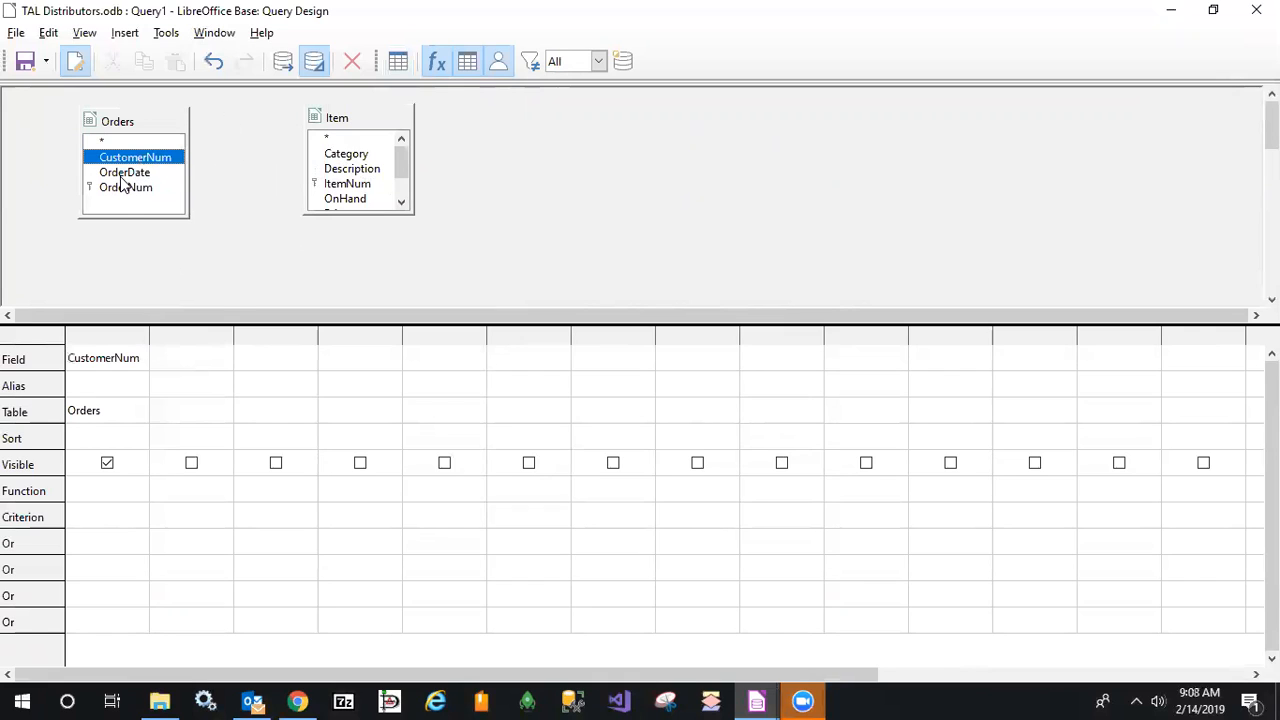
double_click(122, 175)
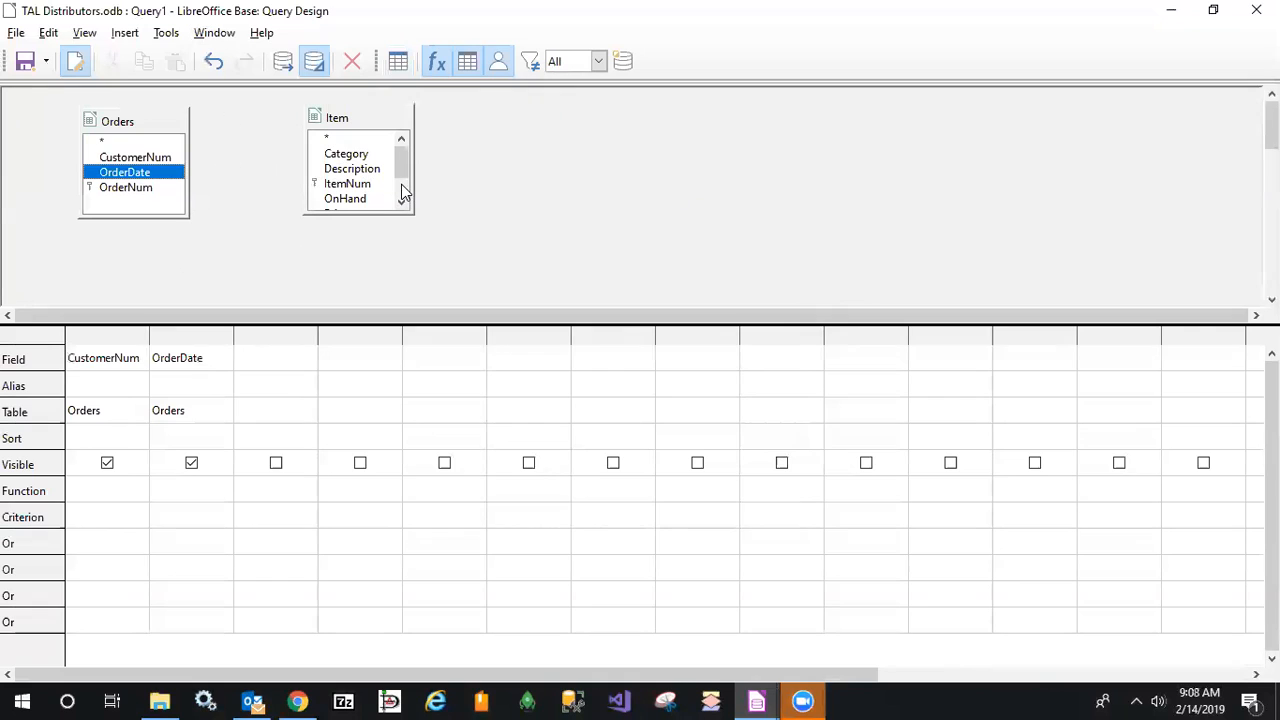
scroll(388, 178, down, 1)
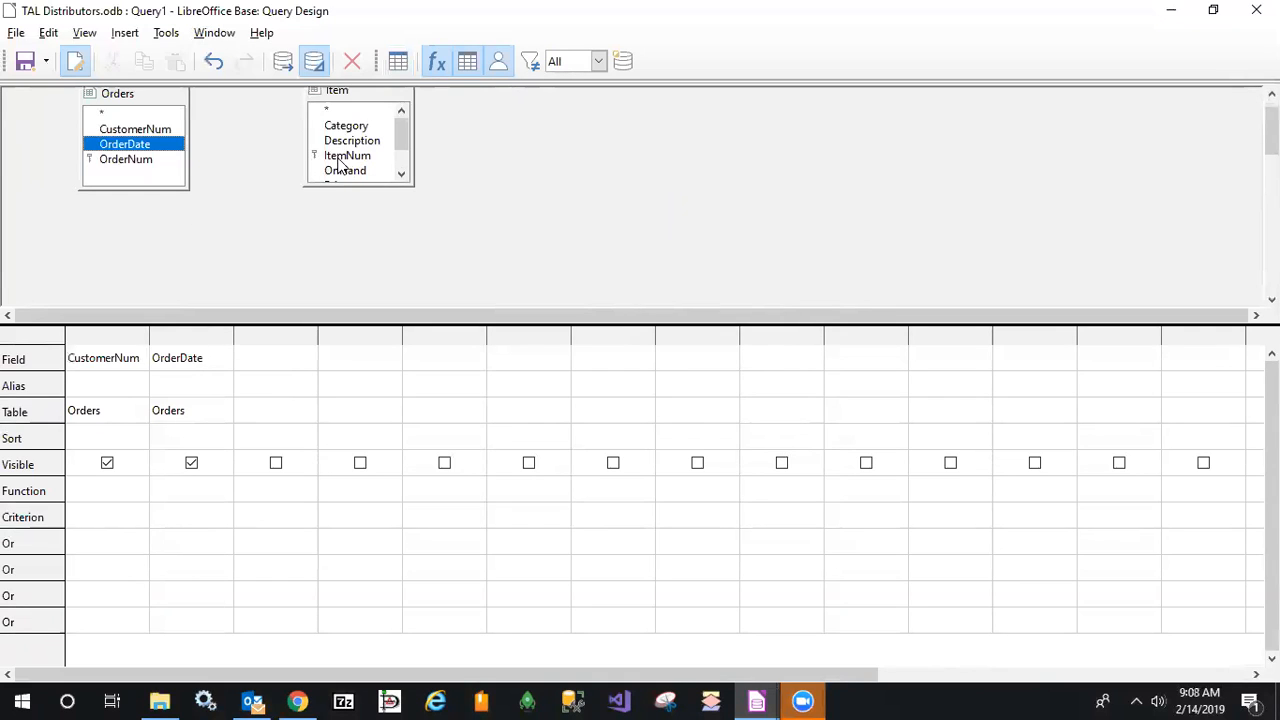
double_click(345, 155)
double_click(350, 143)
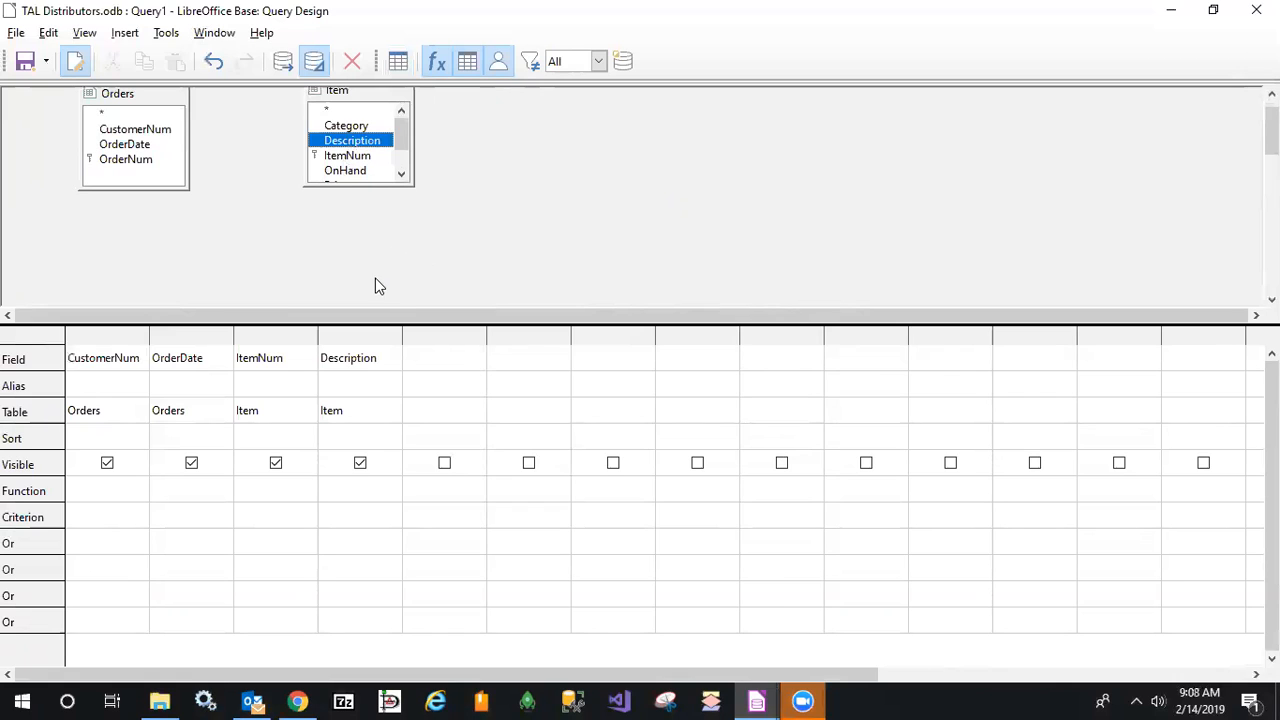
Run the query and enlarge the results area to examine the order and item combinations
click(287, 60)
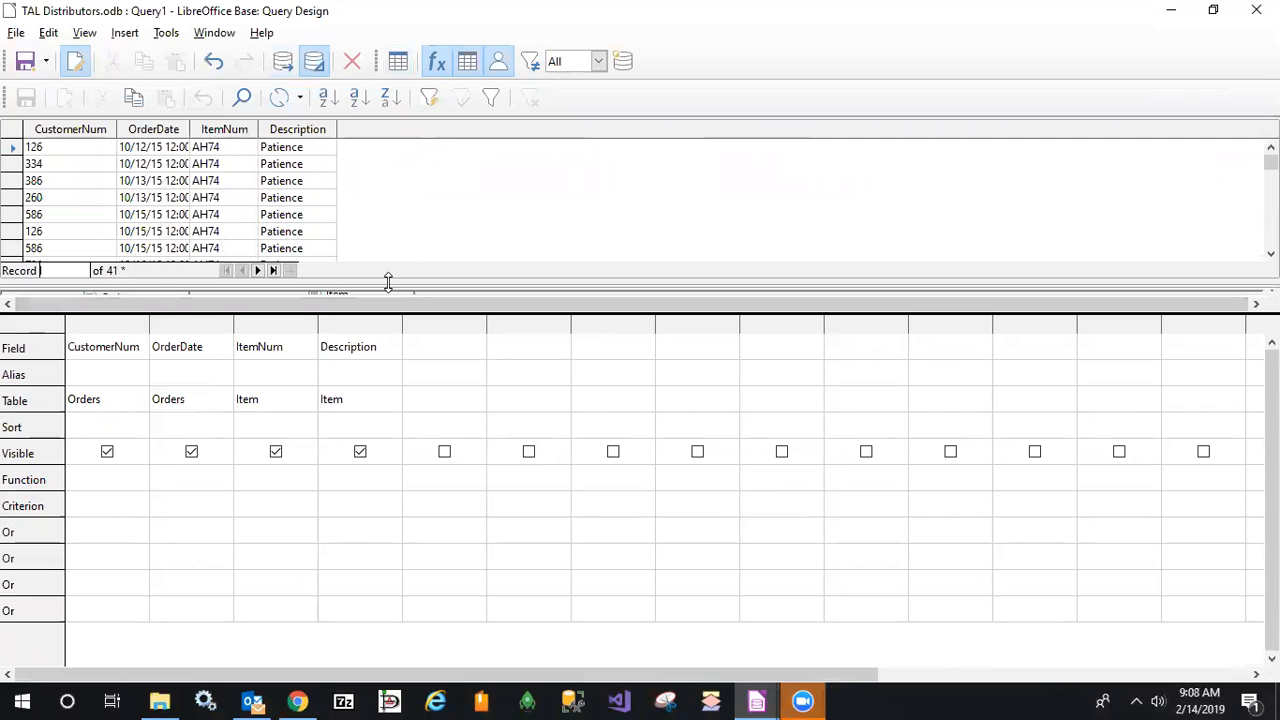
drag(388, 281, 365, 486)
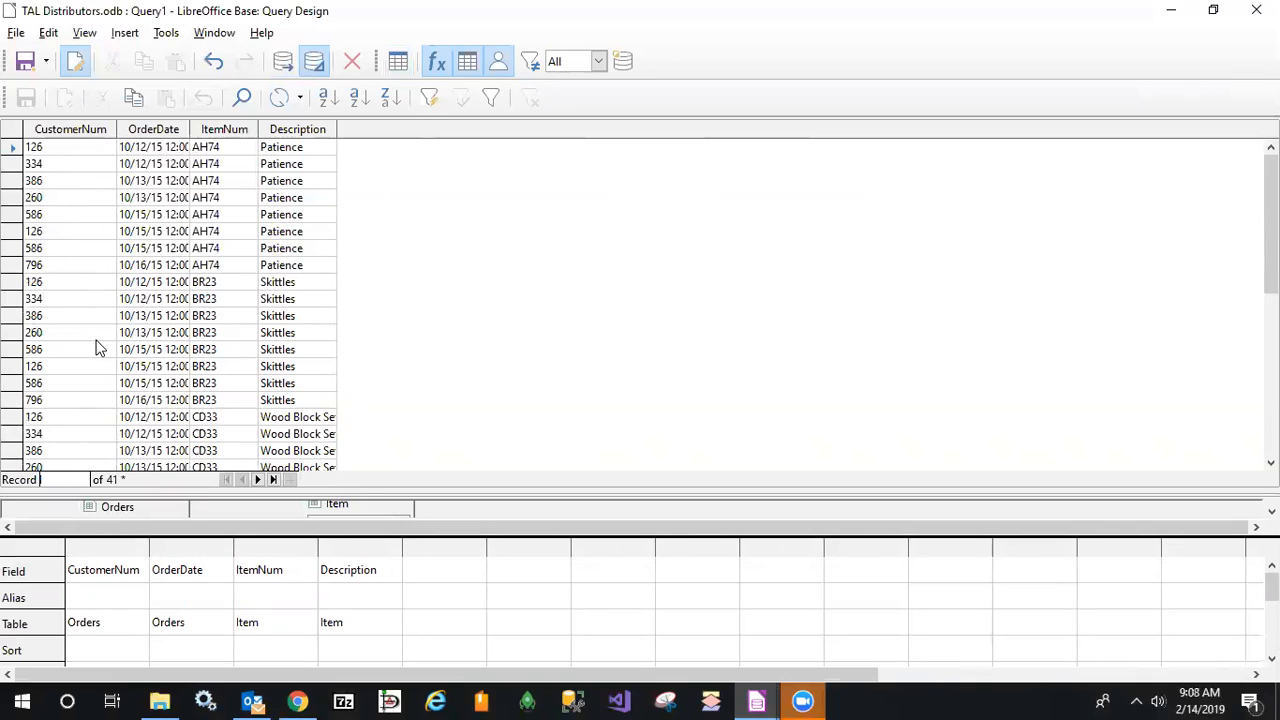
scroll(97, 346, down, 1)
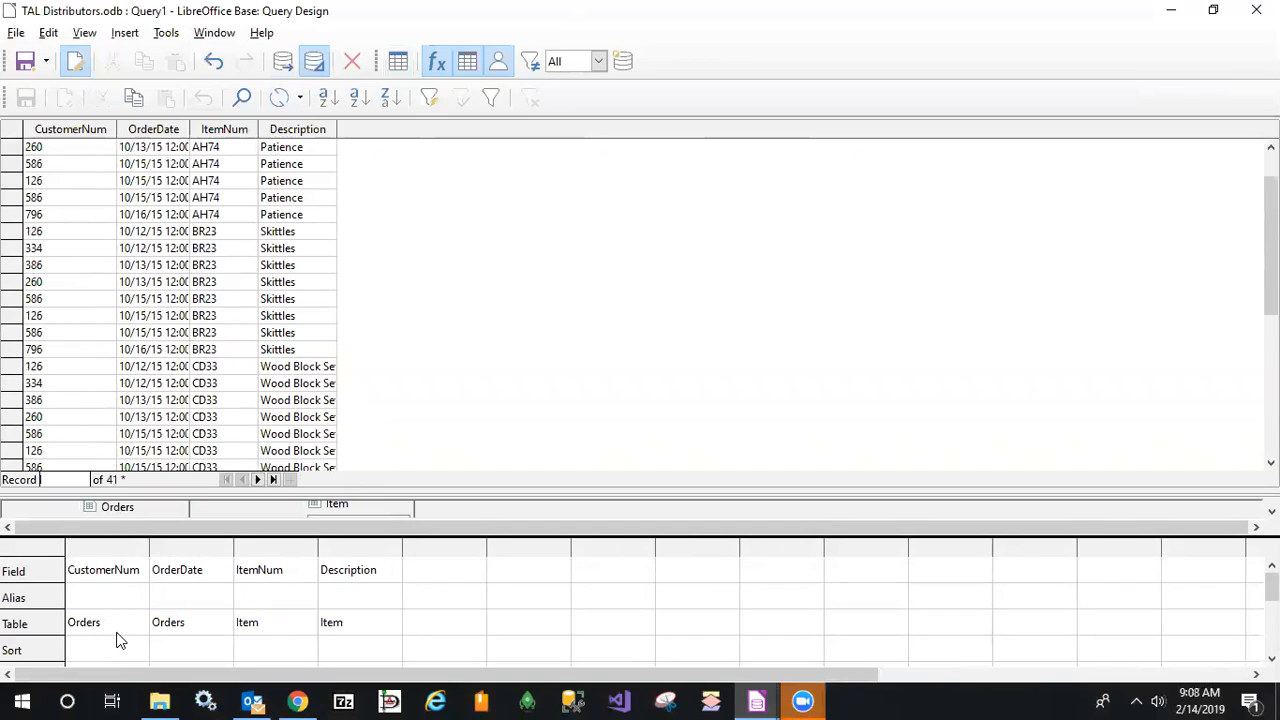
Sort the query by CustomerNum in ascending order and rerun it
scroll(114, 605, down, 1)
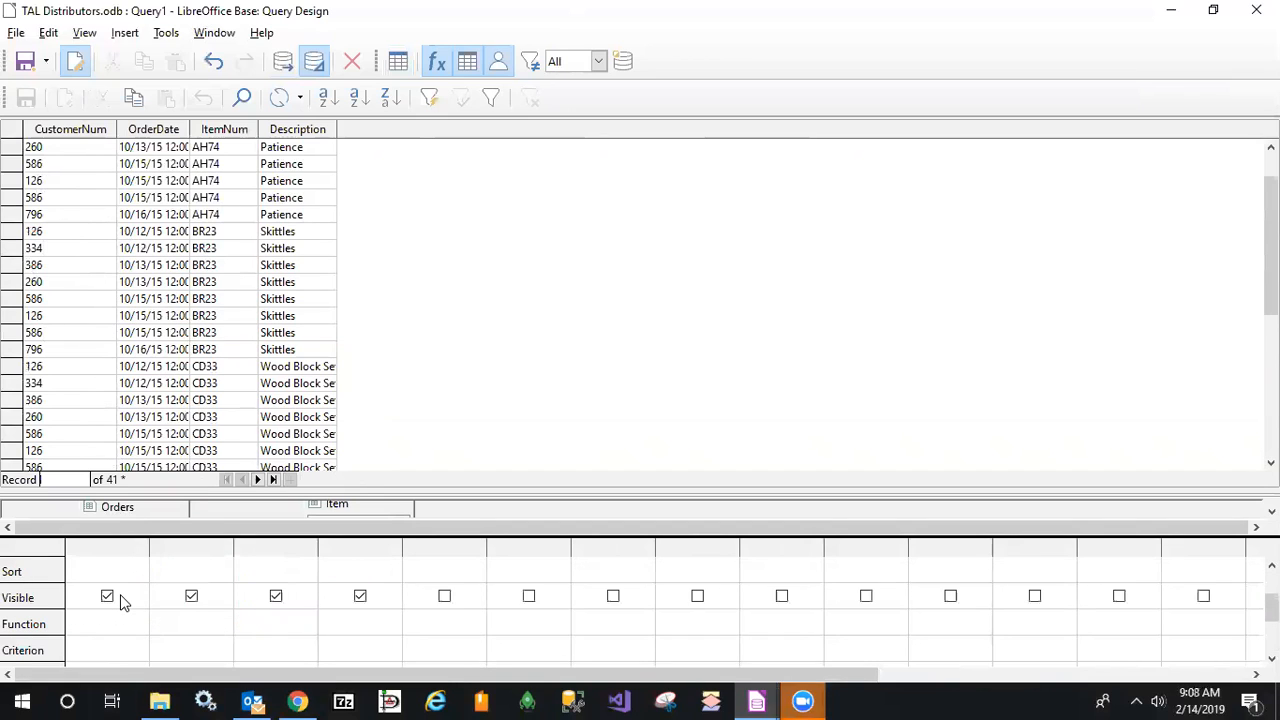
scroll(120, 601, up, 1)
click(107, 656)
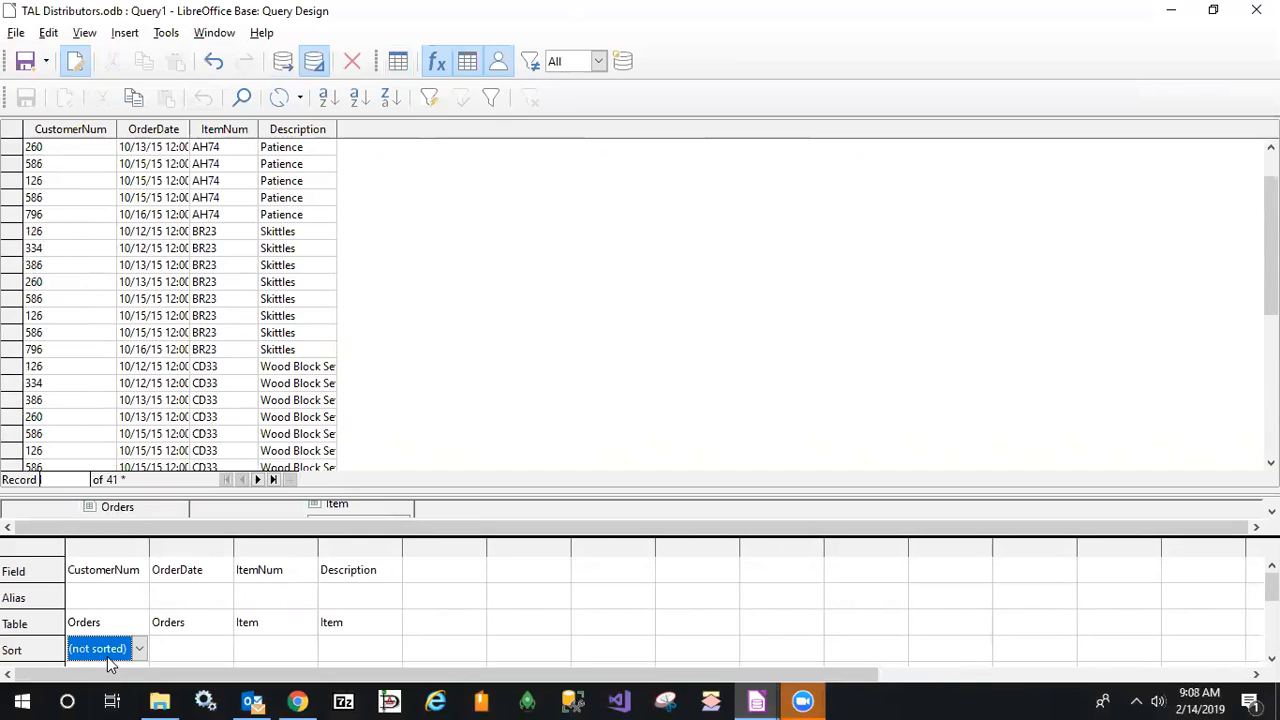
click(139, 650)
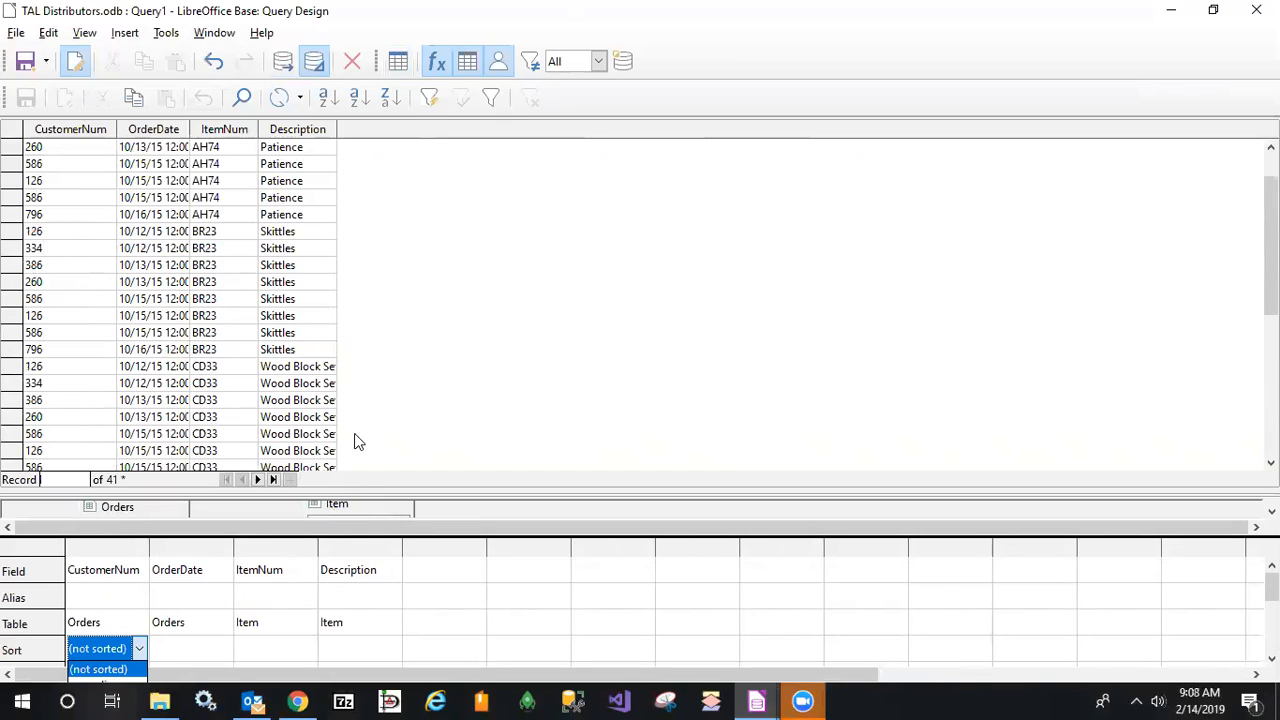
scroll(880, 600, down, 2)
scroll(1063, 643, down, 1)
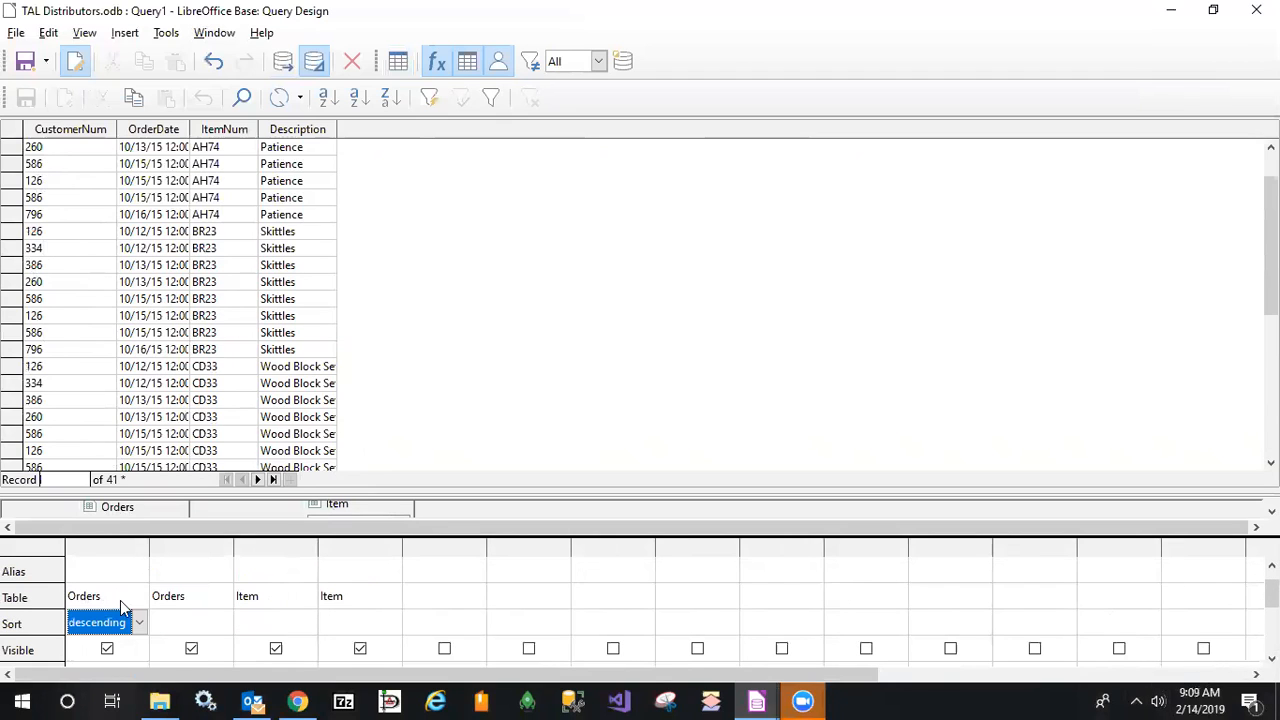
click(112, 659)
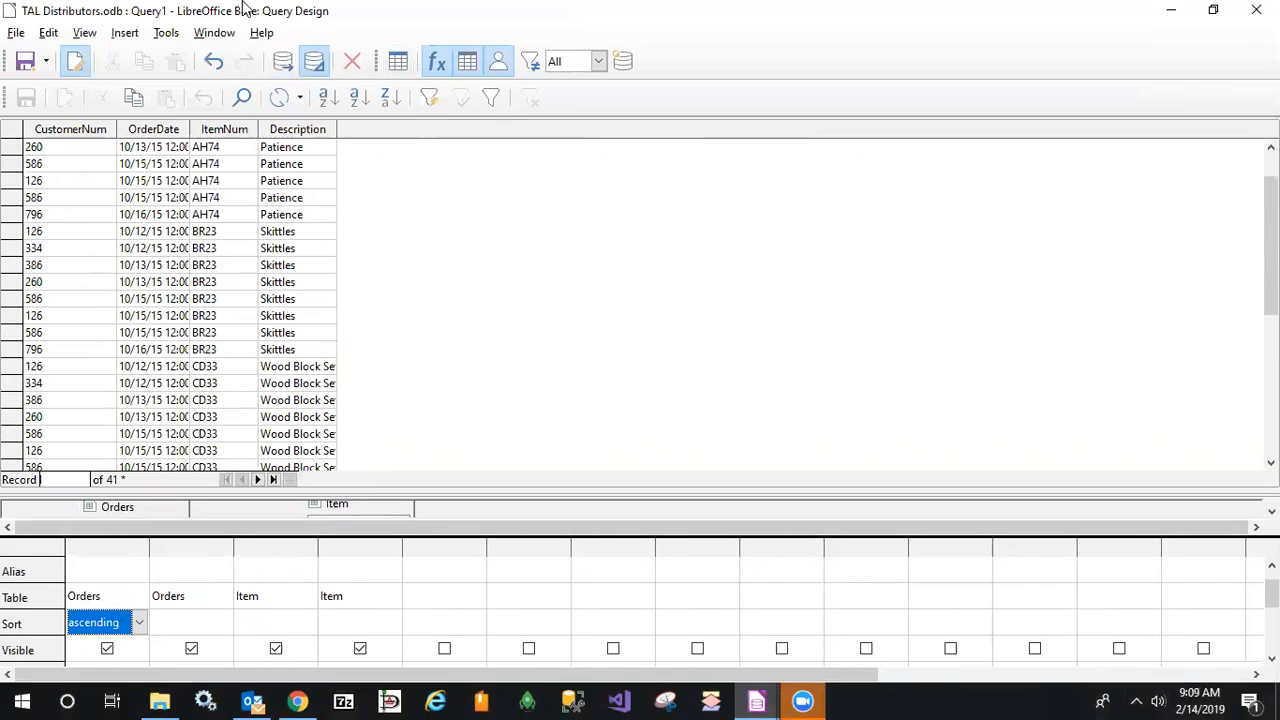
click(314, 62)
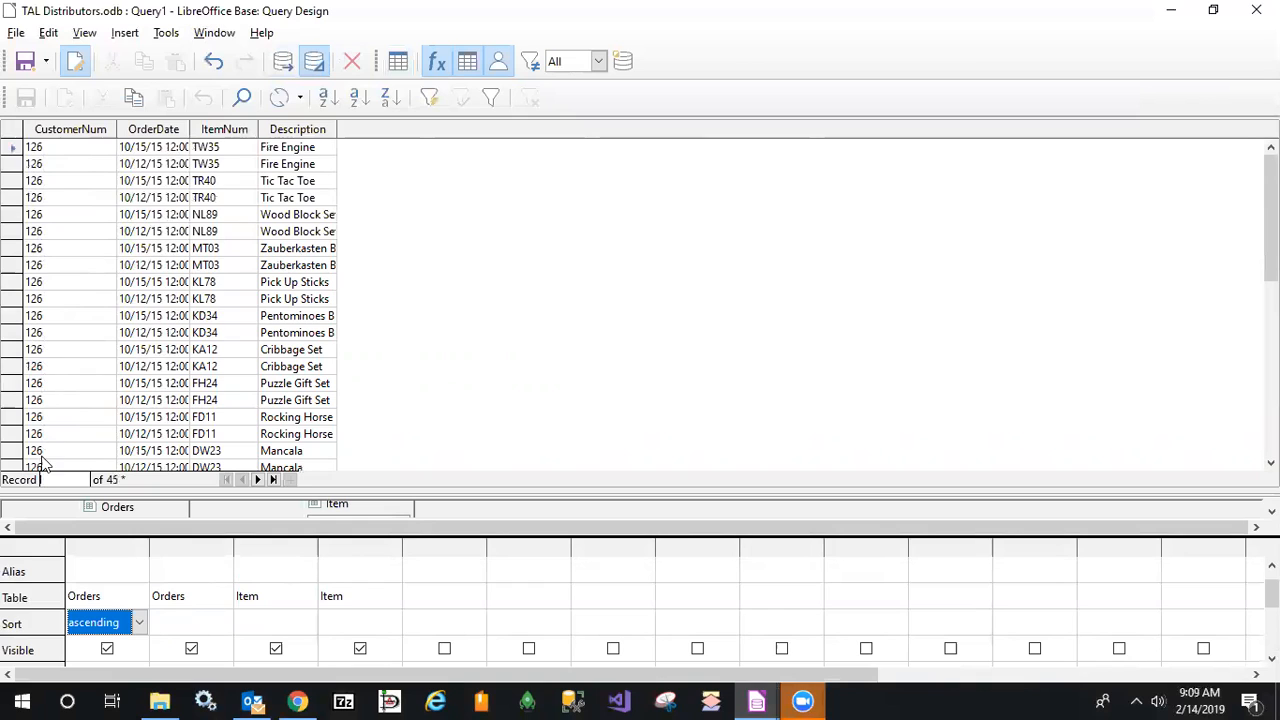
Examine the sorted results to see which items are paired with each customer's orders
scroll(45, 460, down, 1)
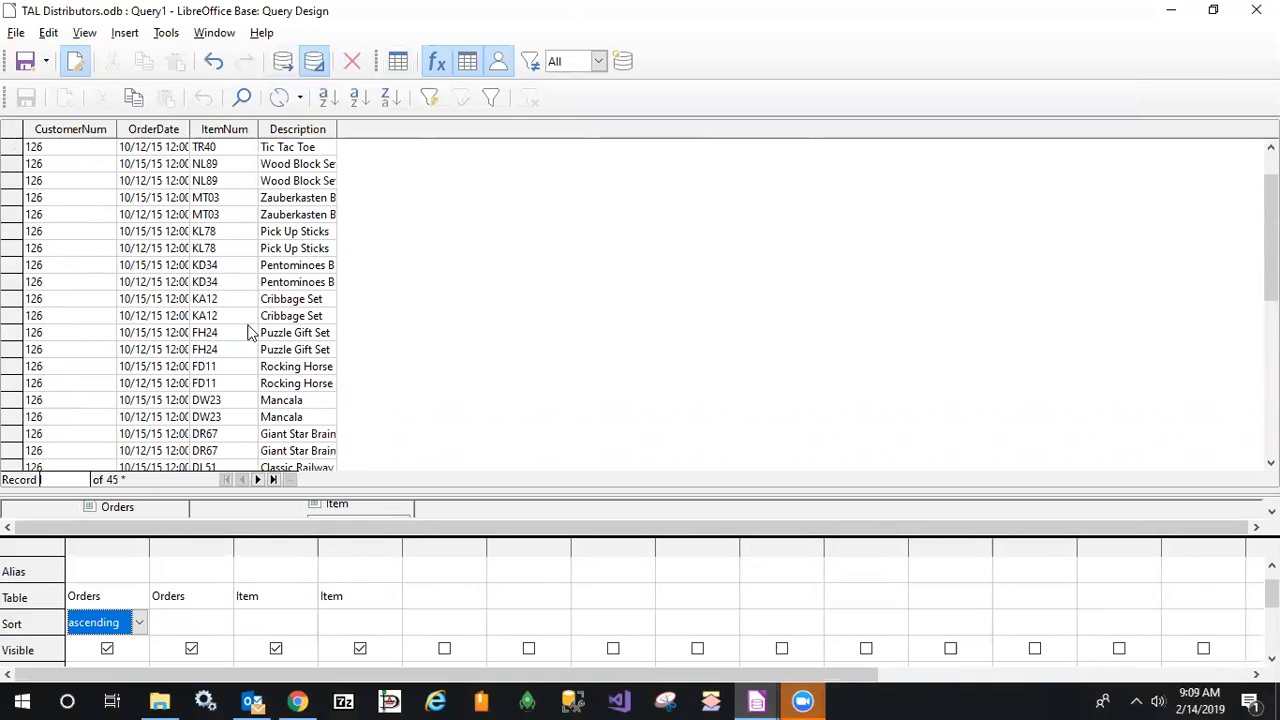
scroll(265, 310, up, 1)
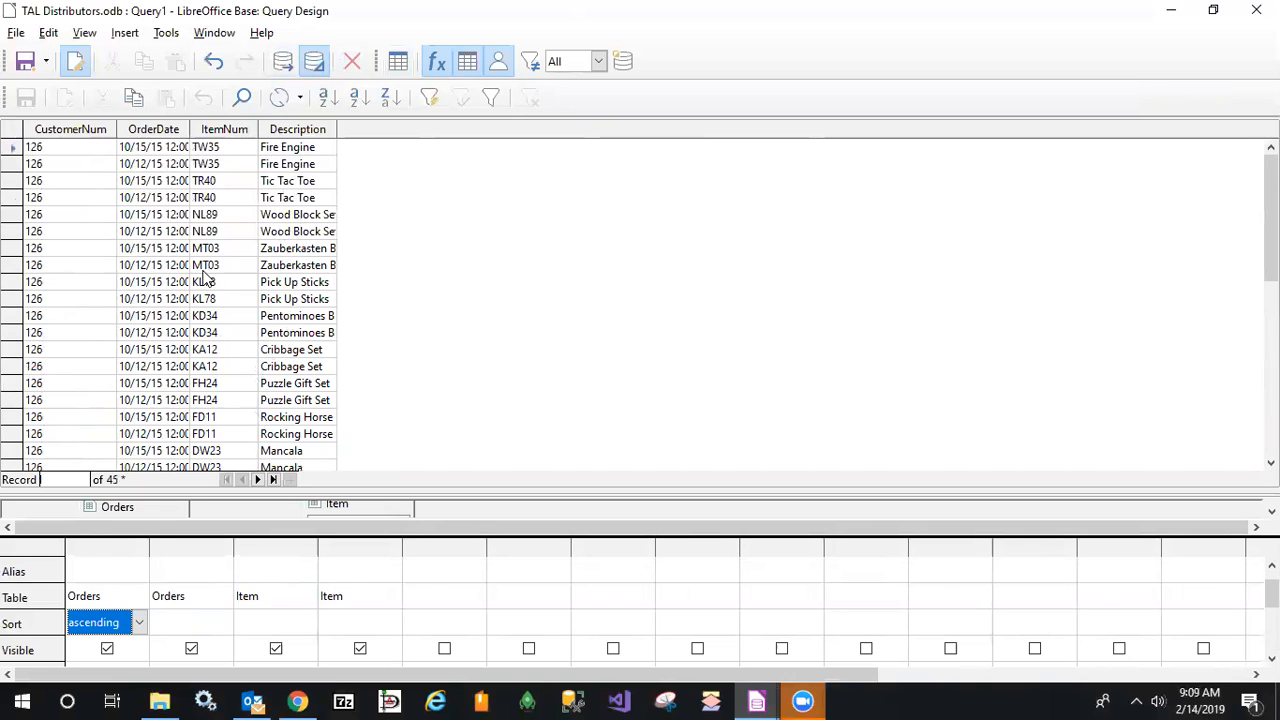
scroll(205, 280, down, 4)
scroll(66, 328, down, 4)
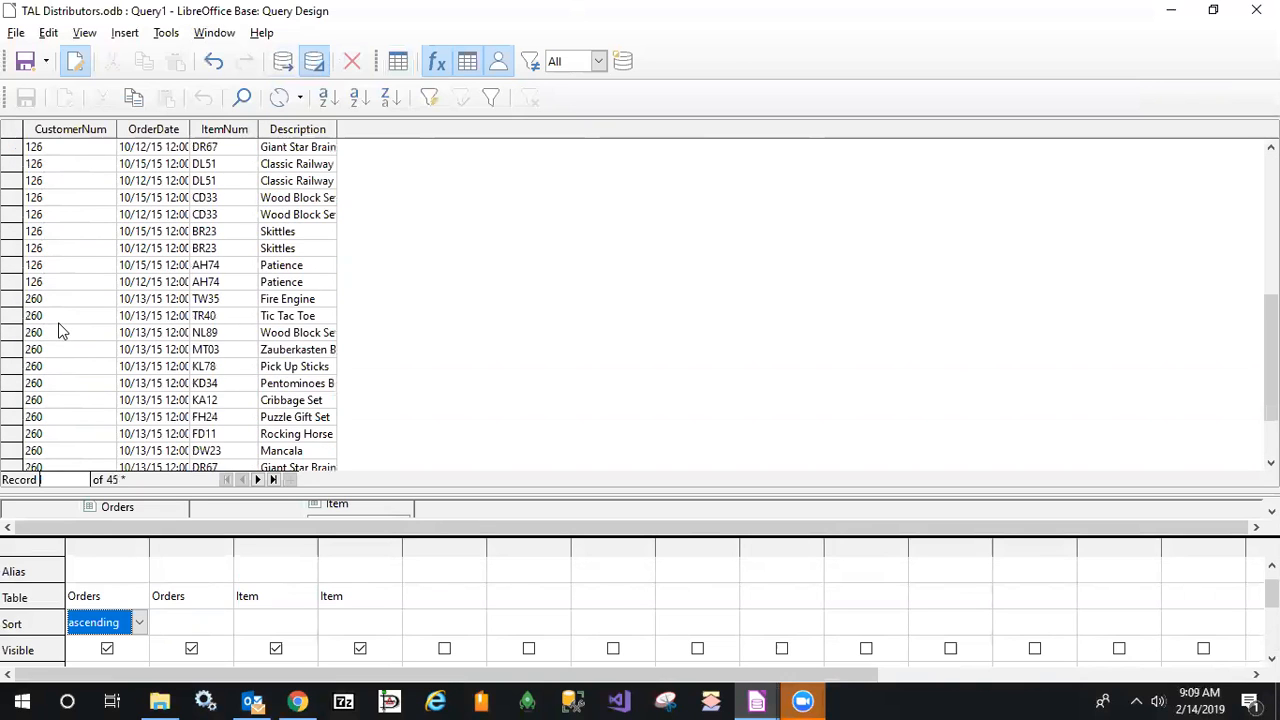
scroll(42, 338, down, 3)
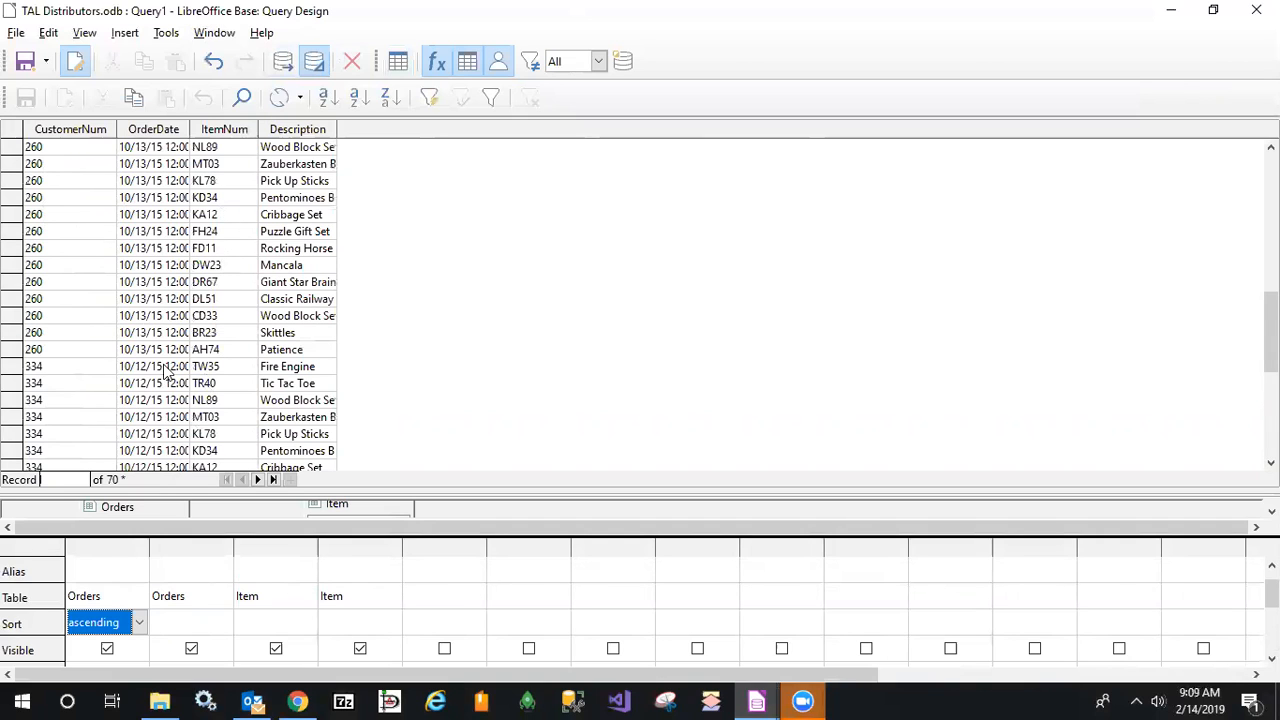
scroll(86, 334, down, 2)
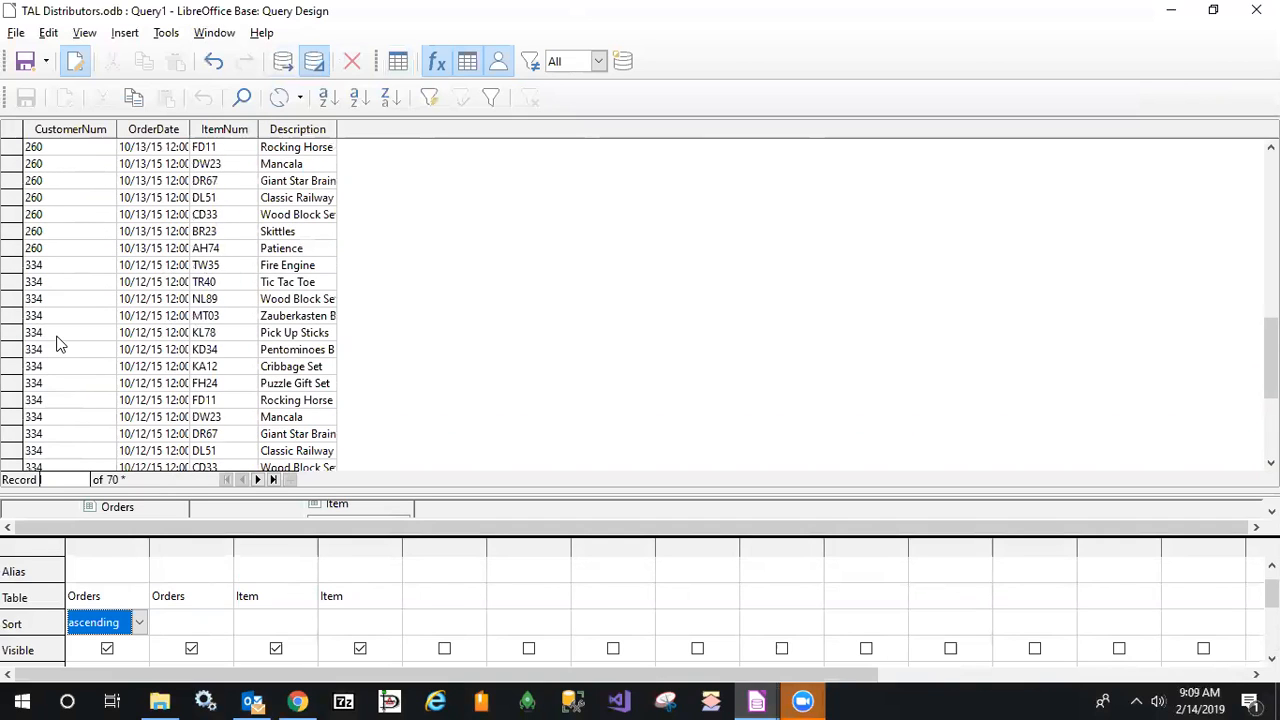
scroll(57, 343, down, 1)
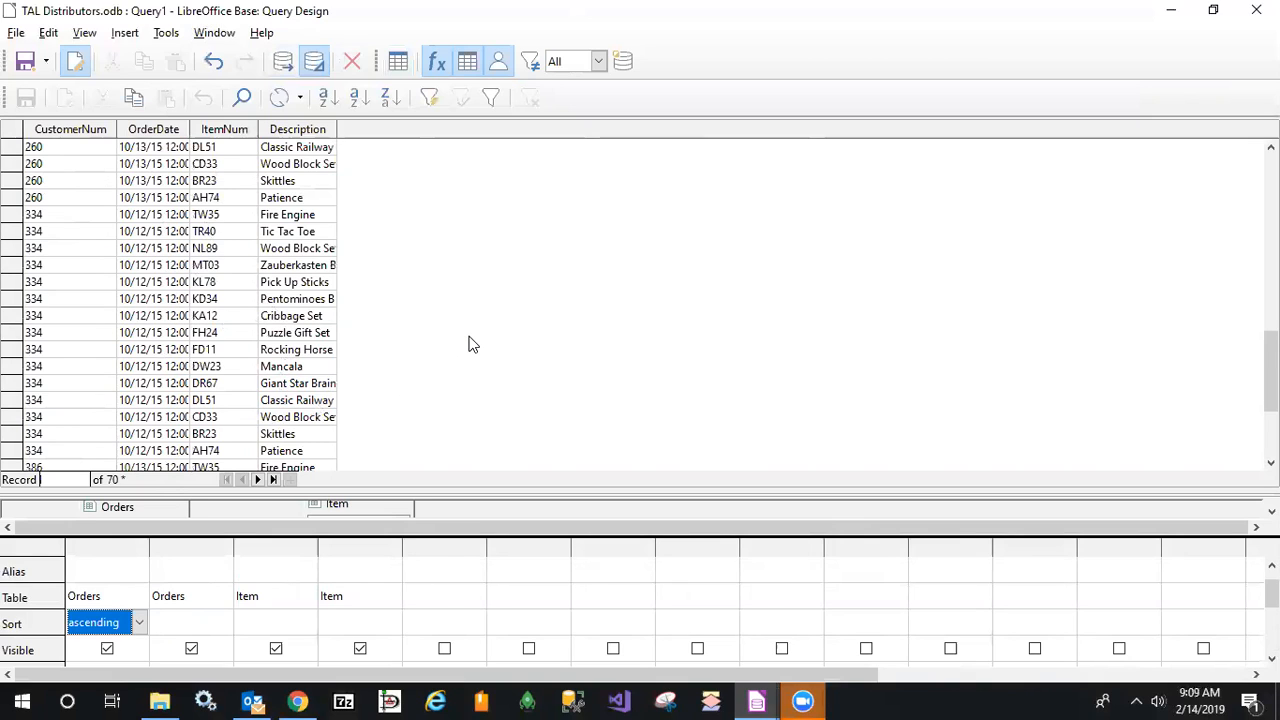
scroll(499, 320, up, 10)
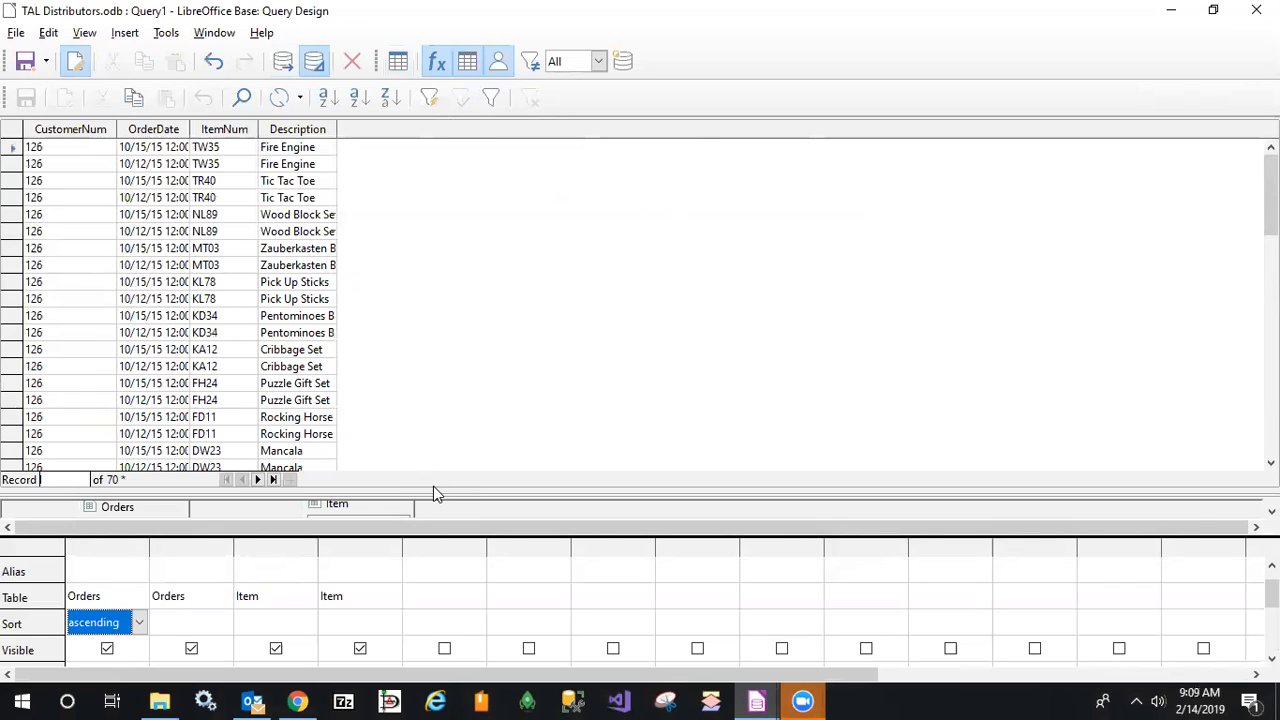
Bring the table diagram back into view and add the OrderLine table to the query
drag(433, 486, 472, 112)
drag(475, 286, 457, 449)
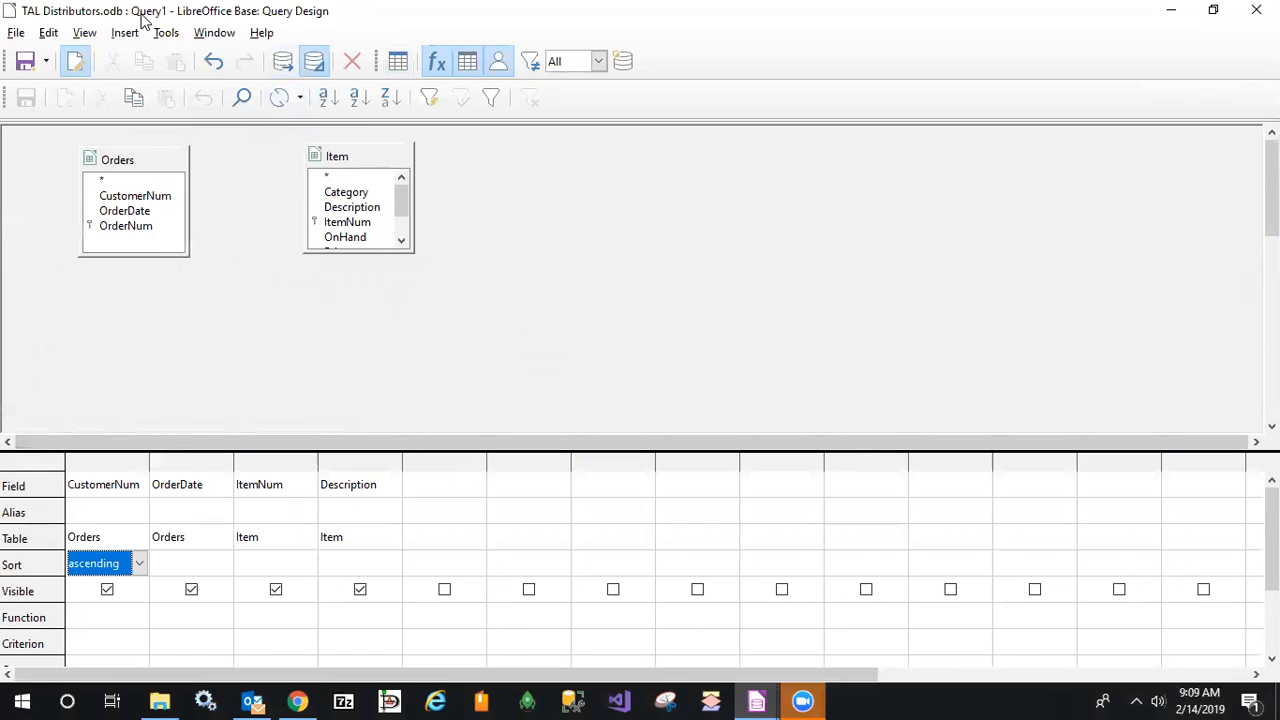
click(167, 34)
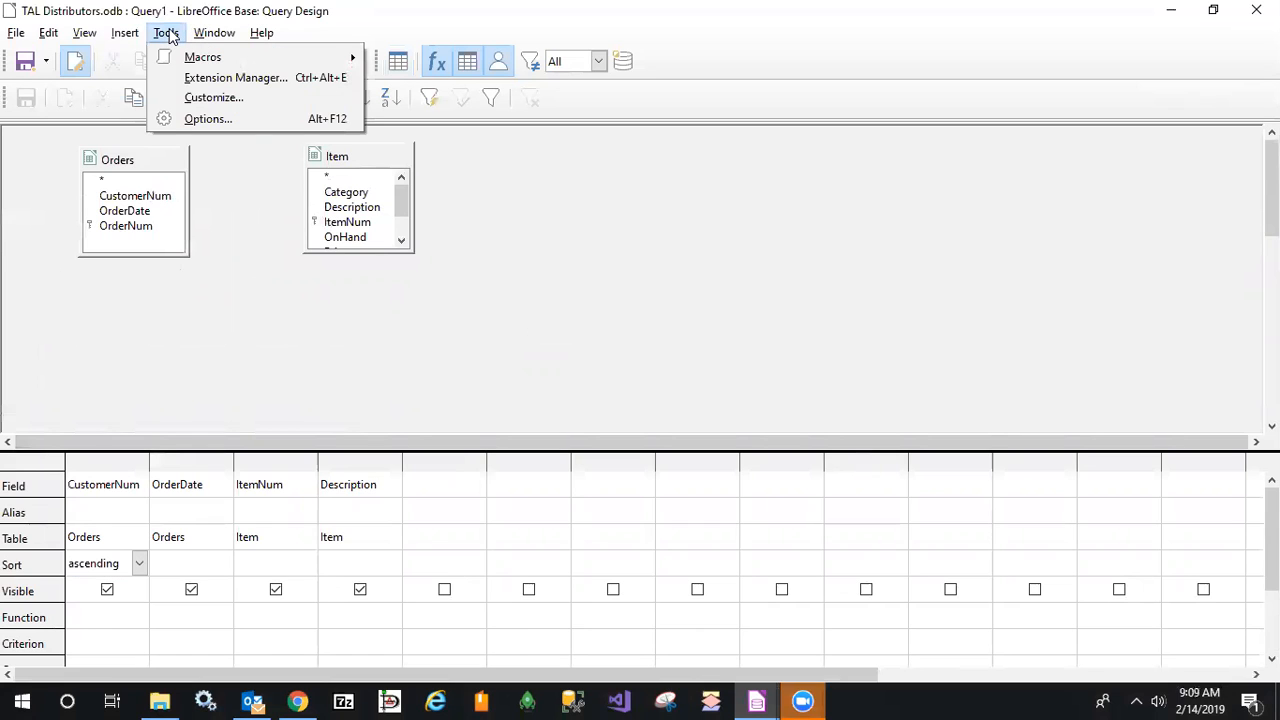
mouse_move(127, 40)
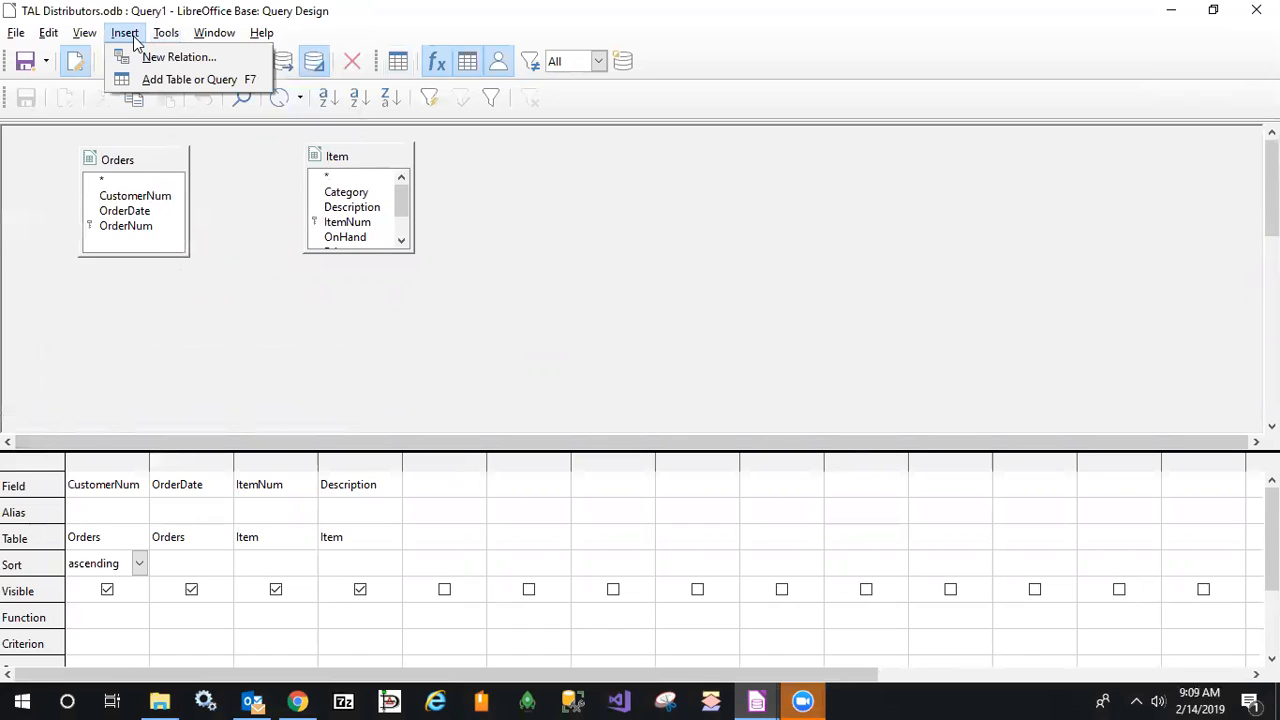
click(144, 84)
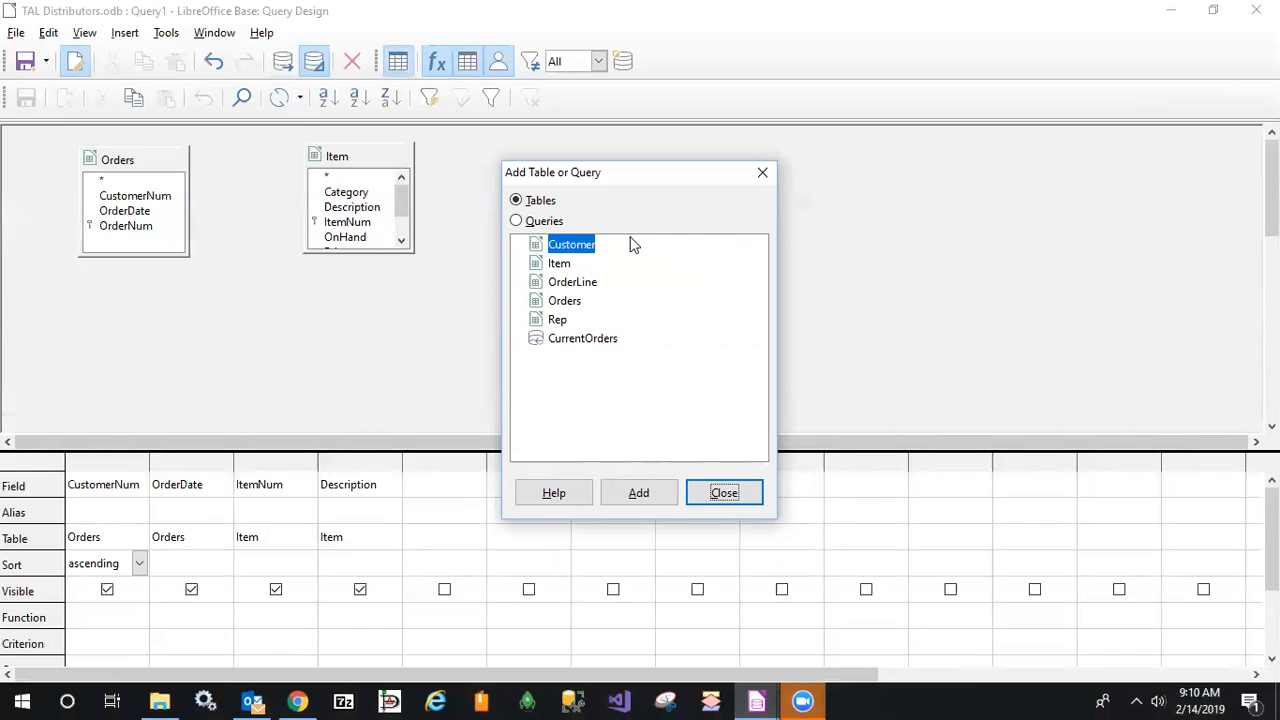
double_click(562, 284)
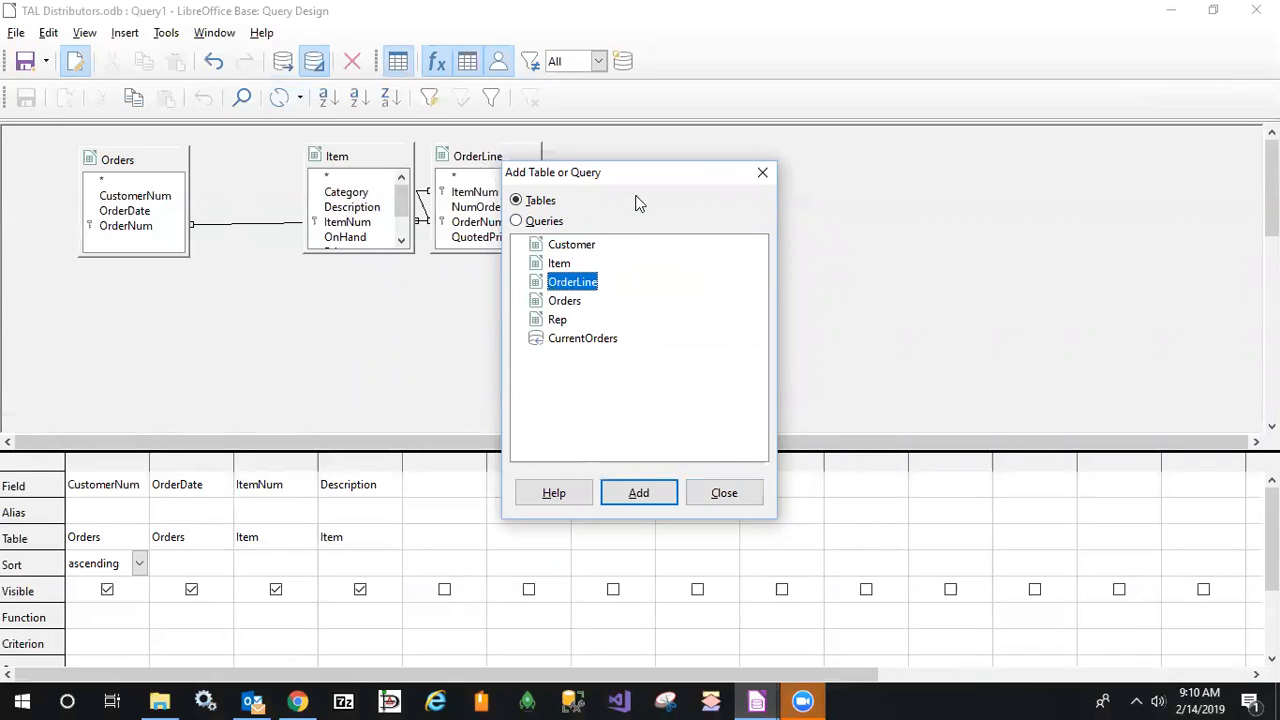
click(761, 174)
Arrange the query's tables so that OrderLine sits between Orders and Item
drag(380, 160, 640, 157)
drag(448, 160, 318, 152)
drag(598, 162, 486, 178)
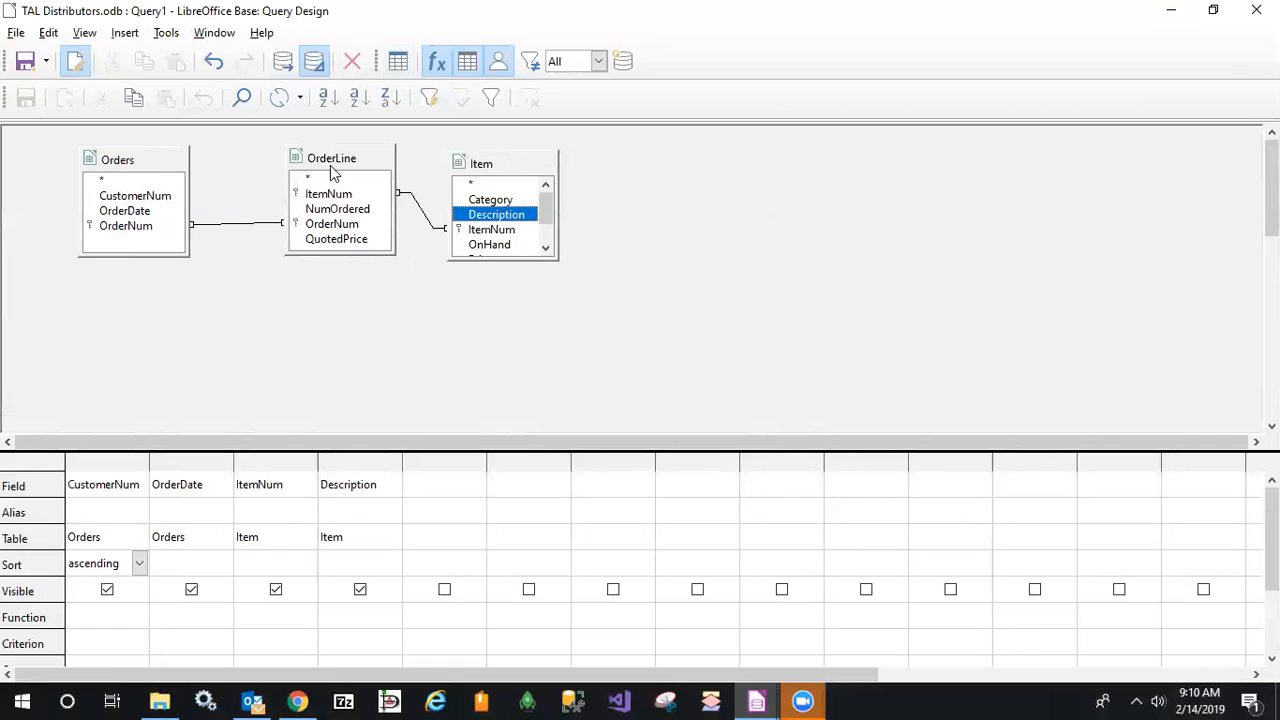
Show the query's SQL statement and examine the WHERE conditions that join OrderLine to Item and Orders
click(84, 33)
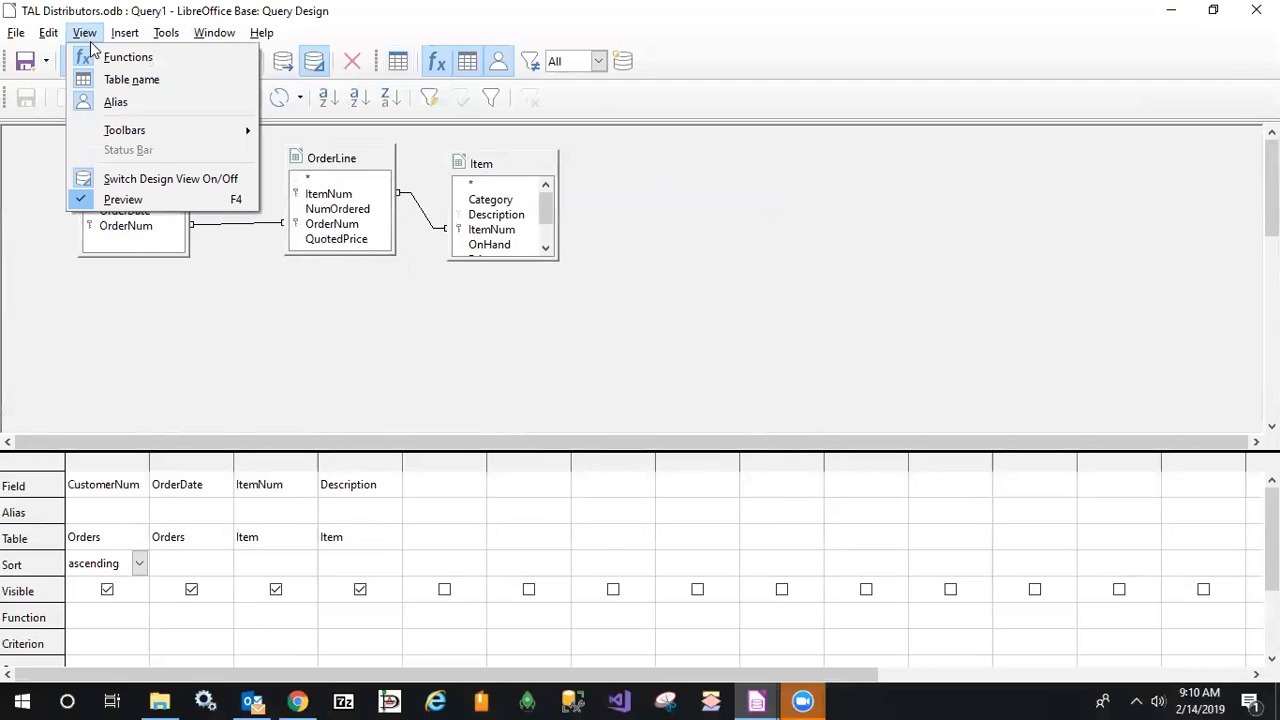
click(117, 182)
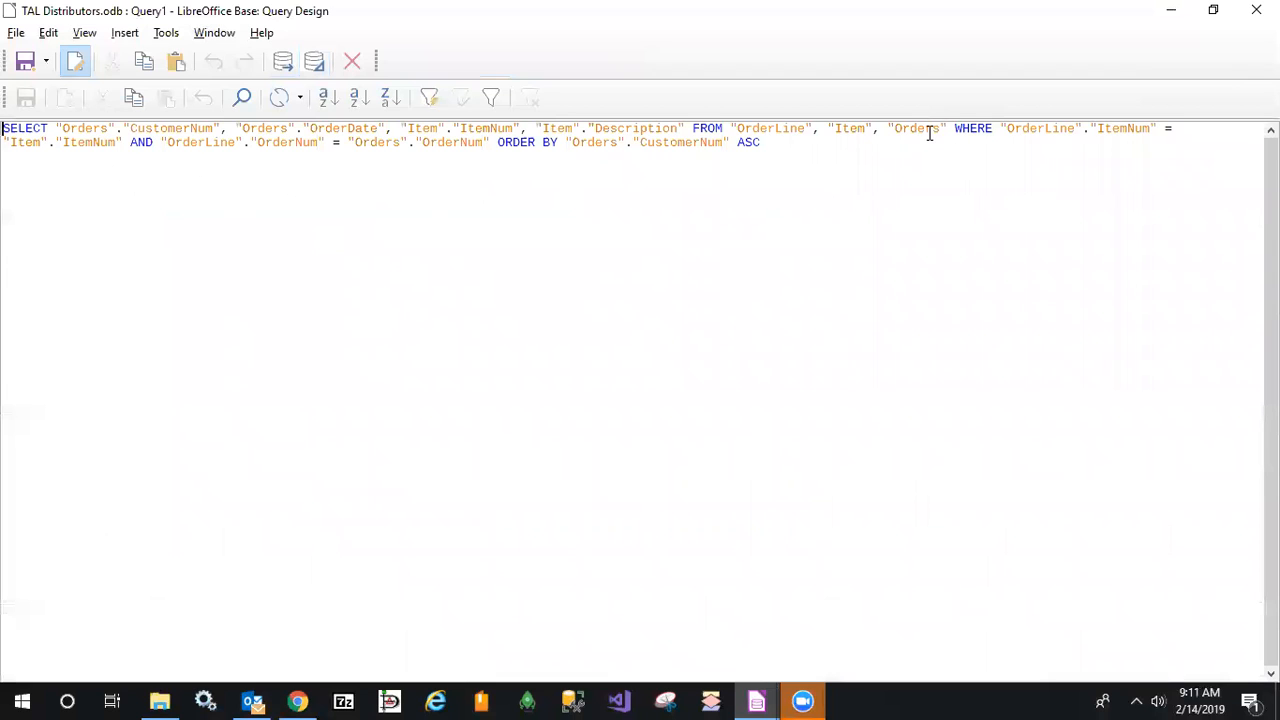
drag(957, 128, 1034, 128)
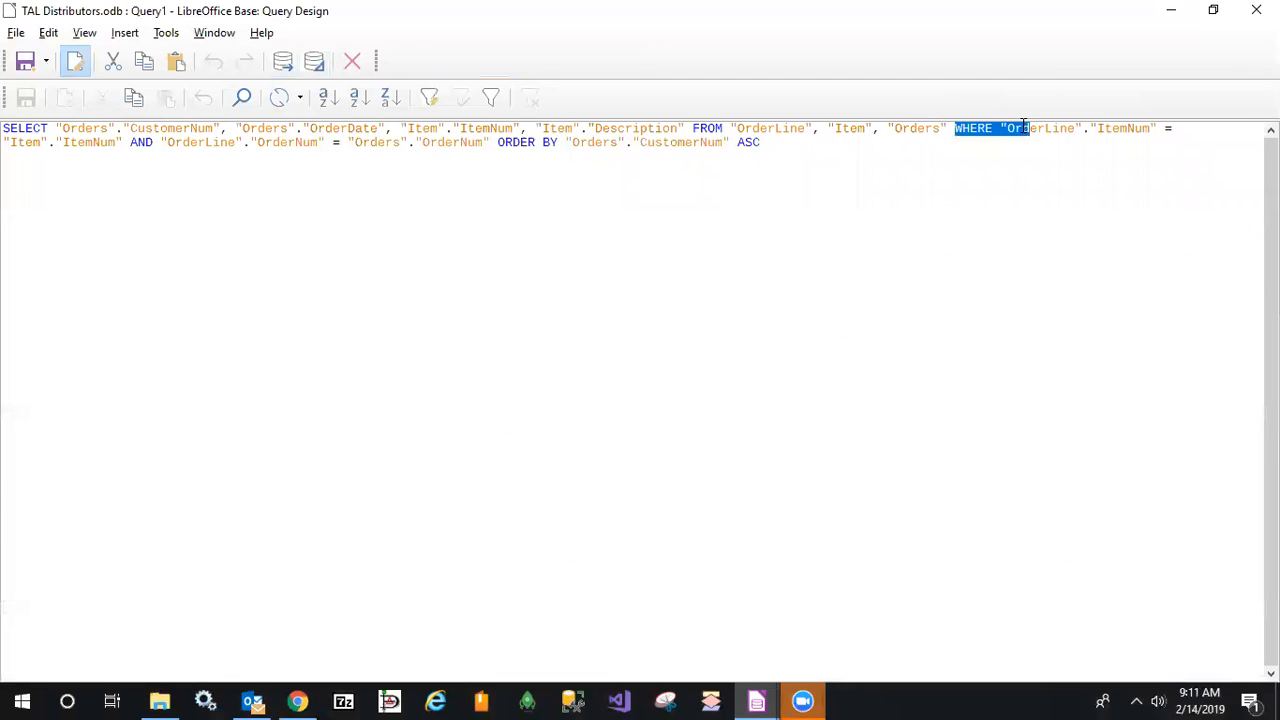
click(1036, 128)
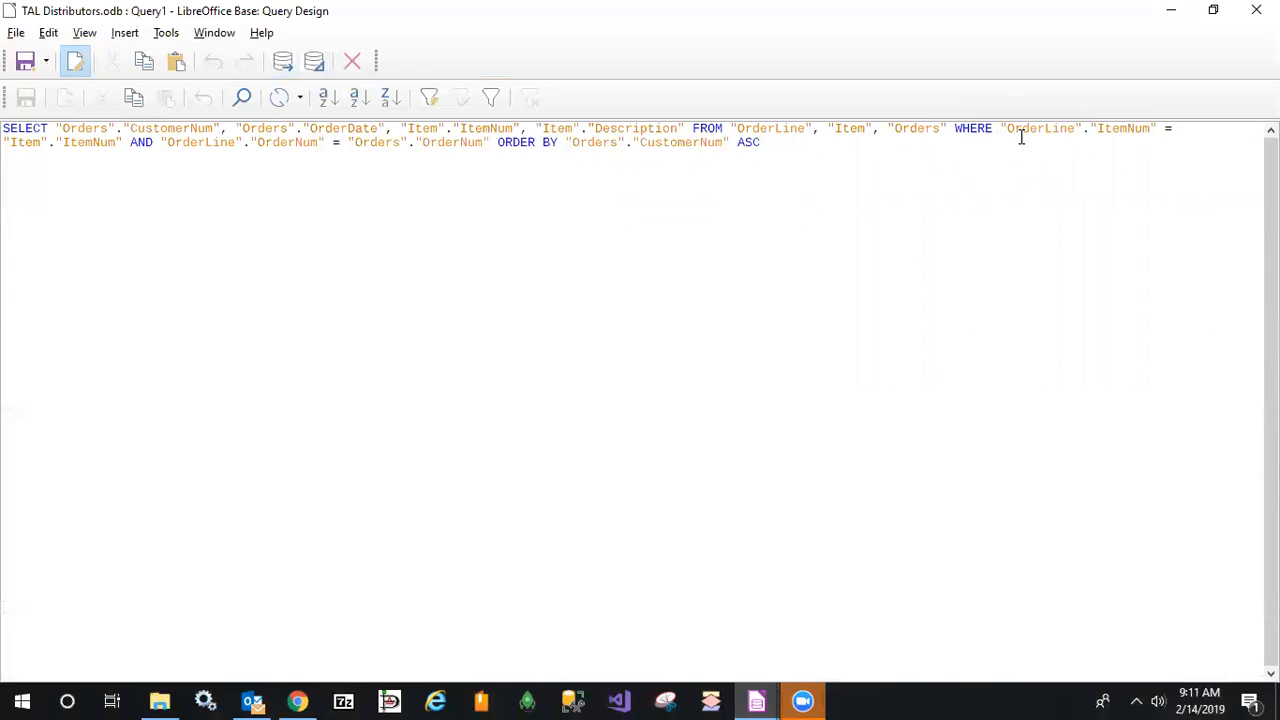
drag(1013, 128, 1166, 129)
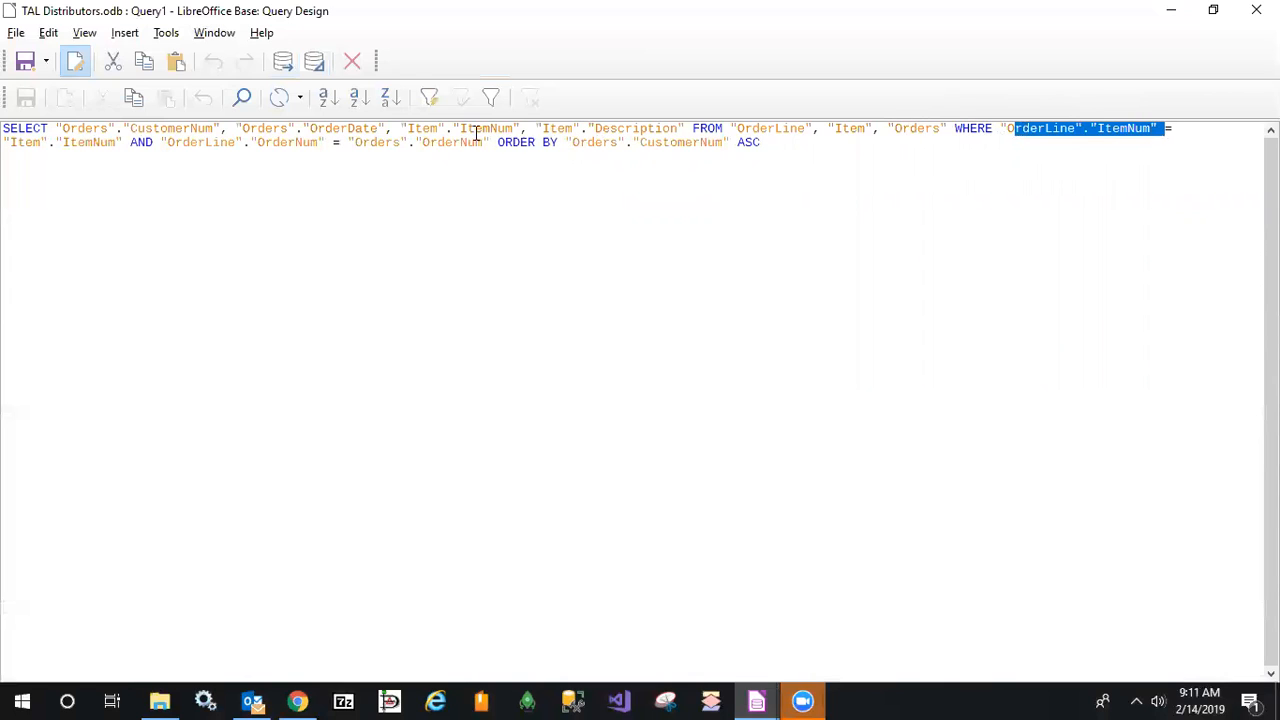
drag(17, 142, 90, 135)
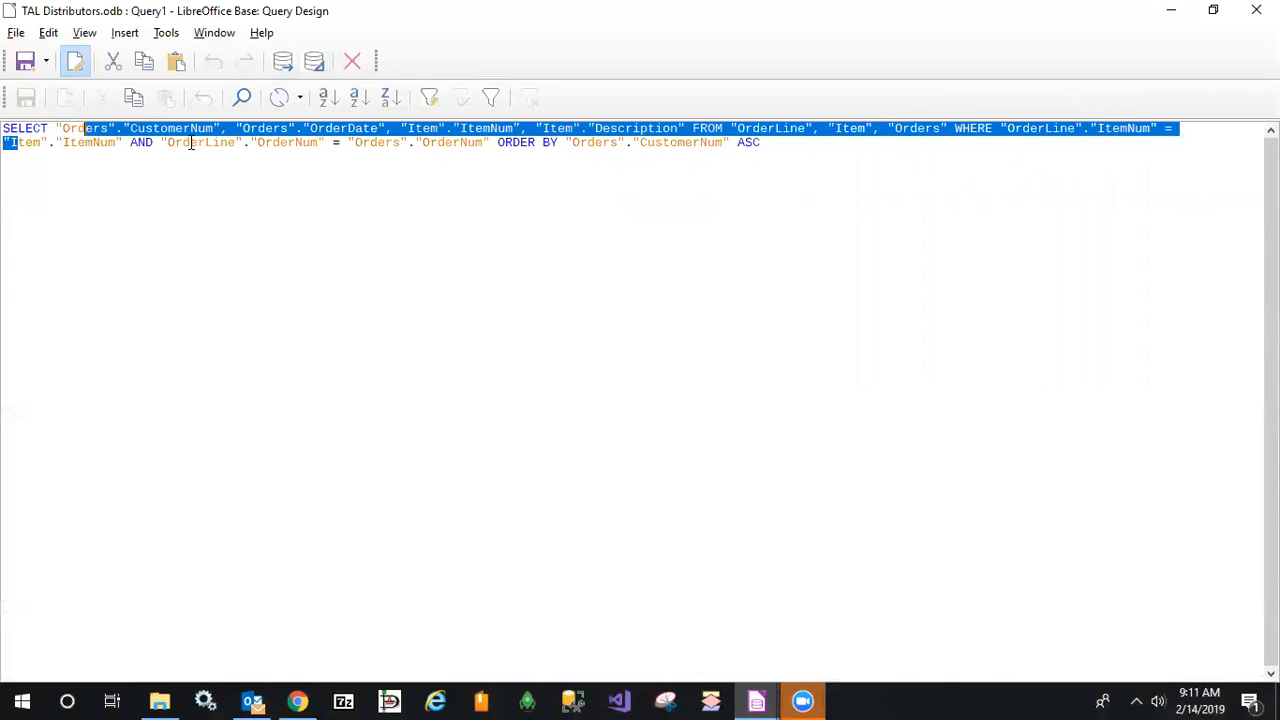
drag(190, 143, 283, 150)
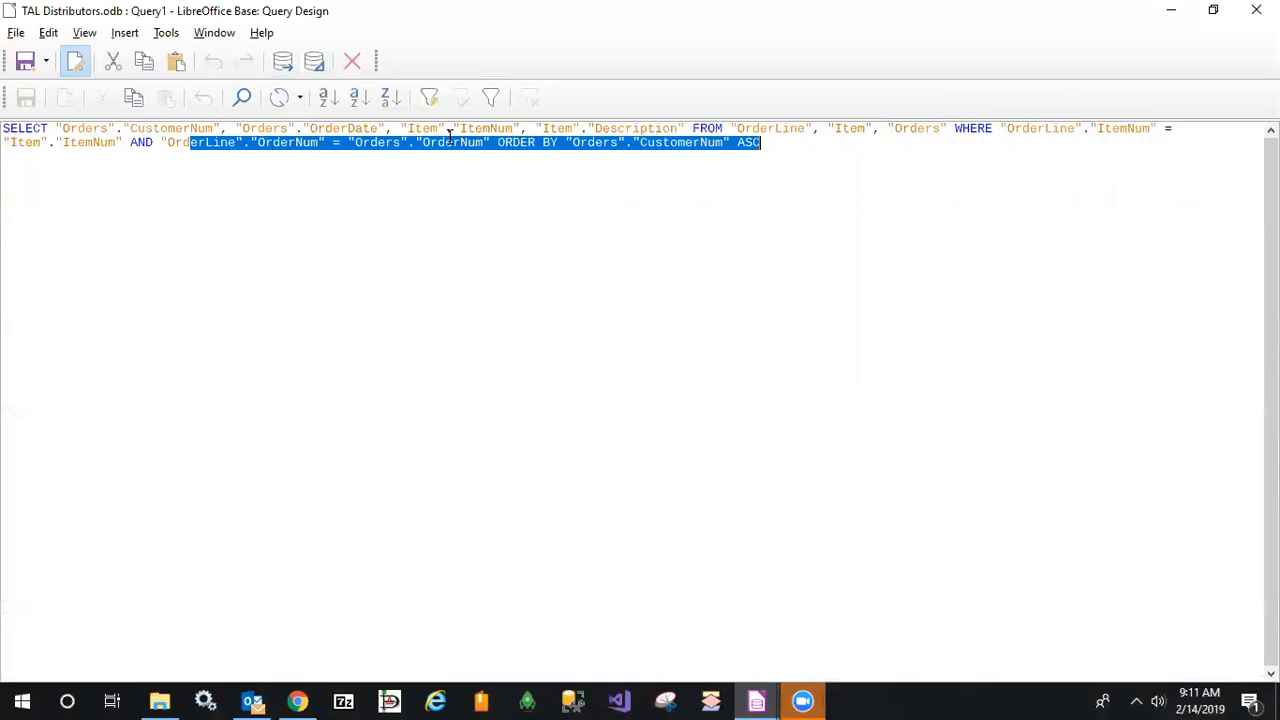
click(437, 203)
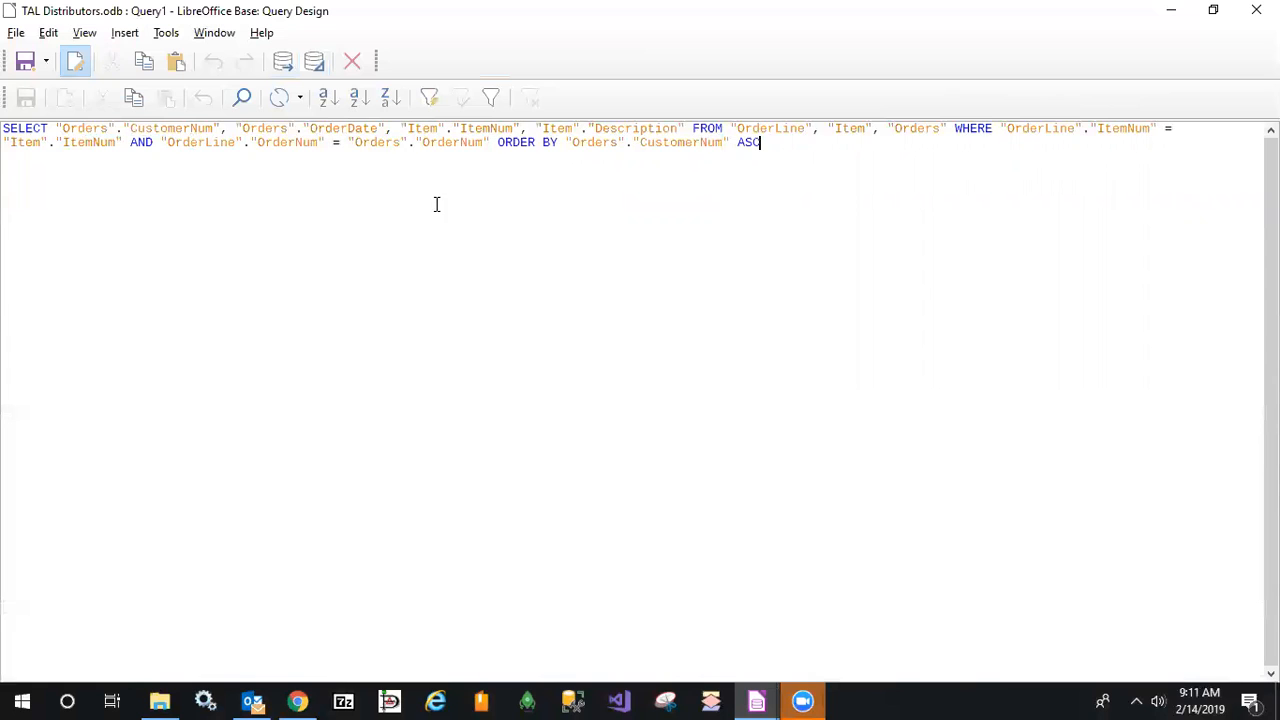
Return to design view, run the query with OrderLine included, and enlarge the results area and Description column to read them
click(84, 35)
click(113, 182)
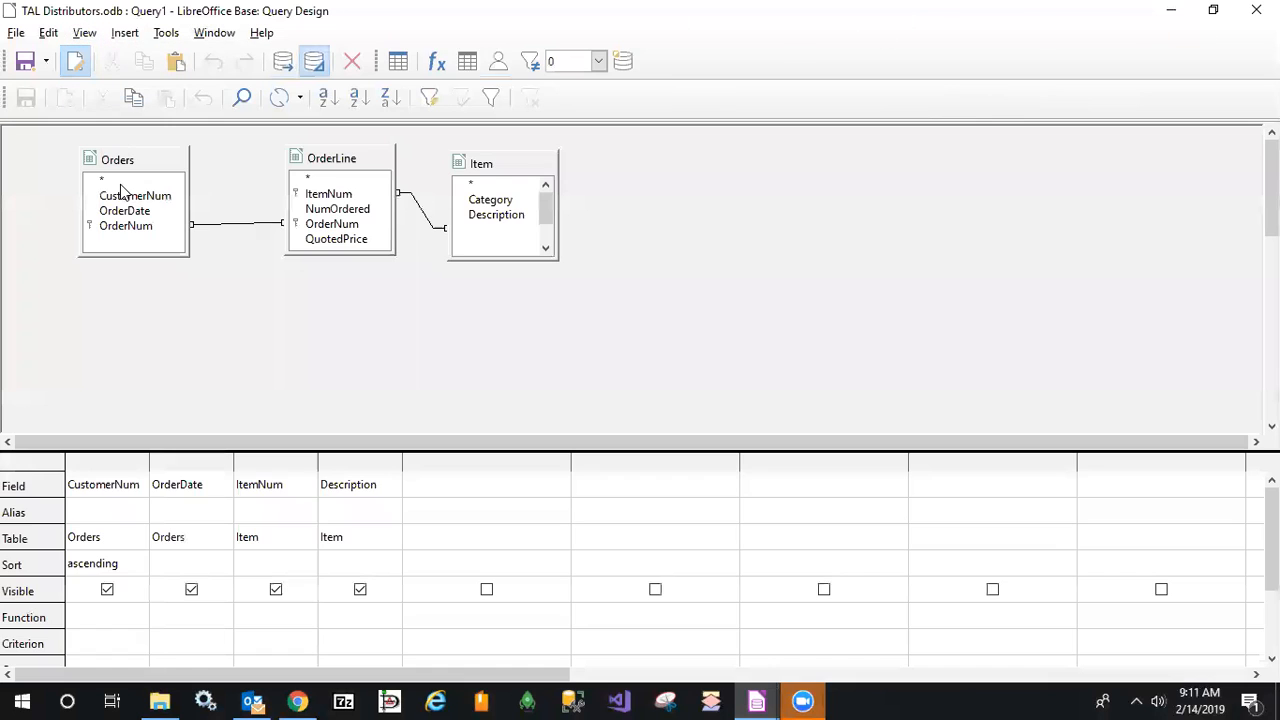
click(284, 63)
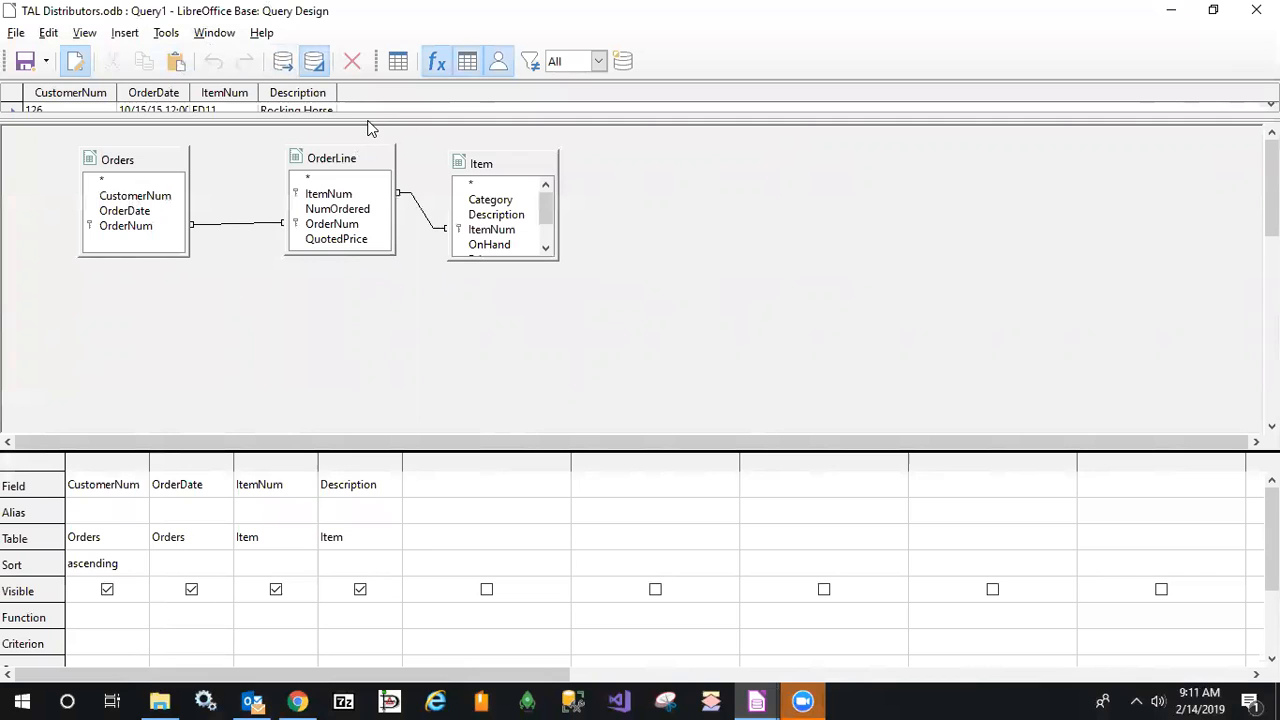
drag(379, 116, 351, 389)
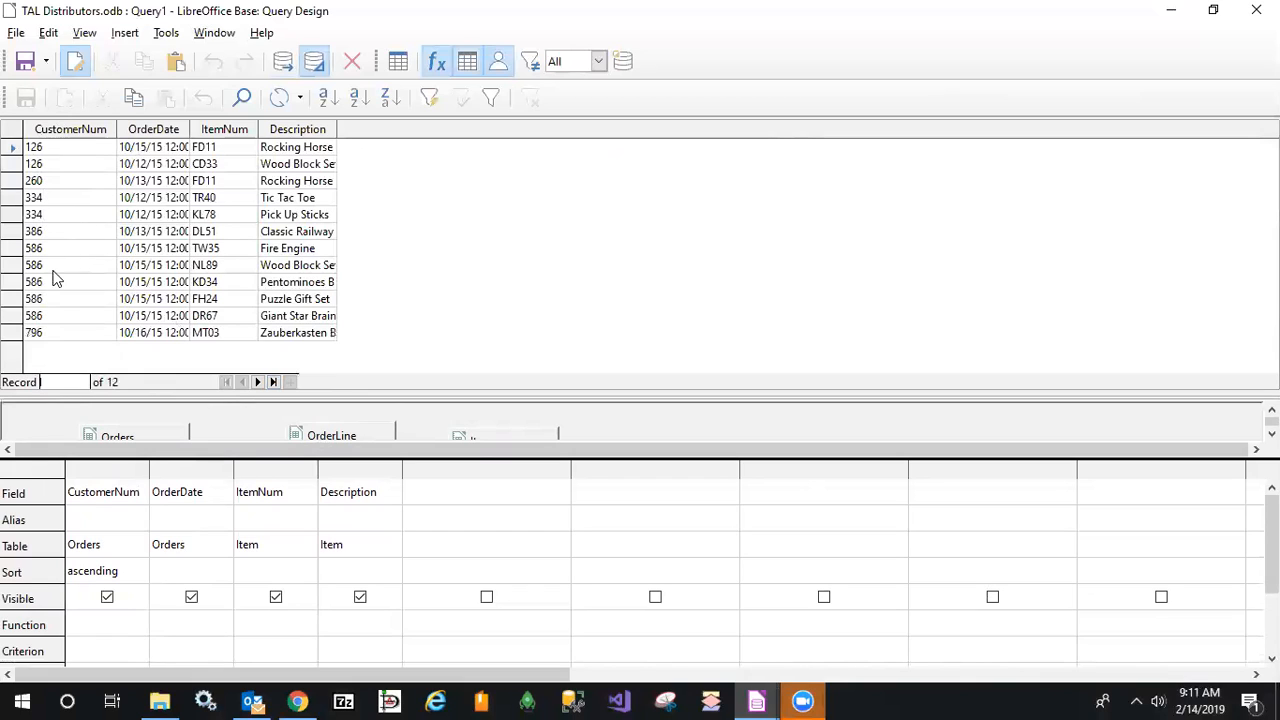
double_click(335, 129)
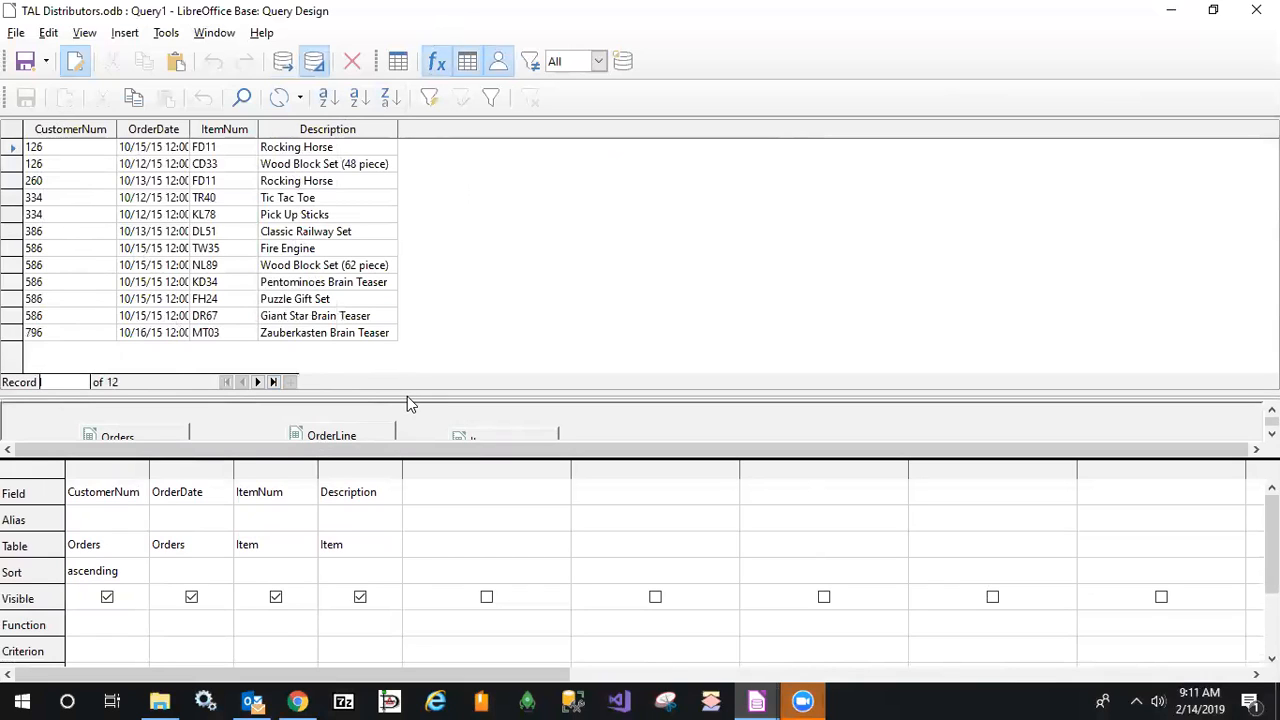
Enlarge the table diagram area, remove OrderLine from the query, and move the Item table next to Orders
drag(409, 392, 445, 198)
drag(424, 303, 400, 466)
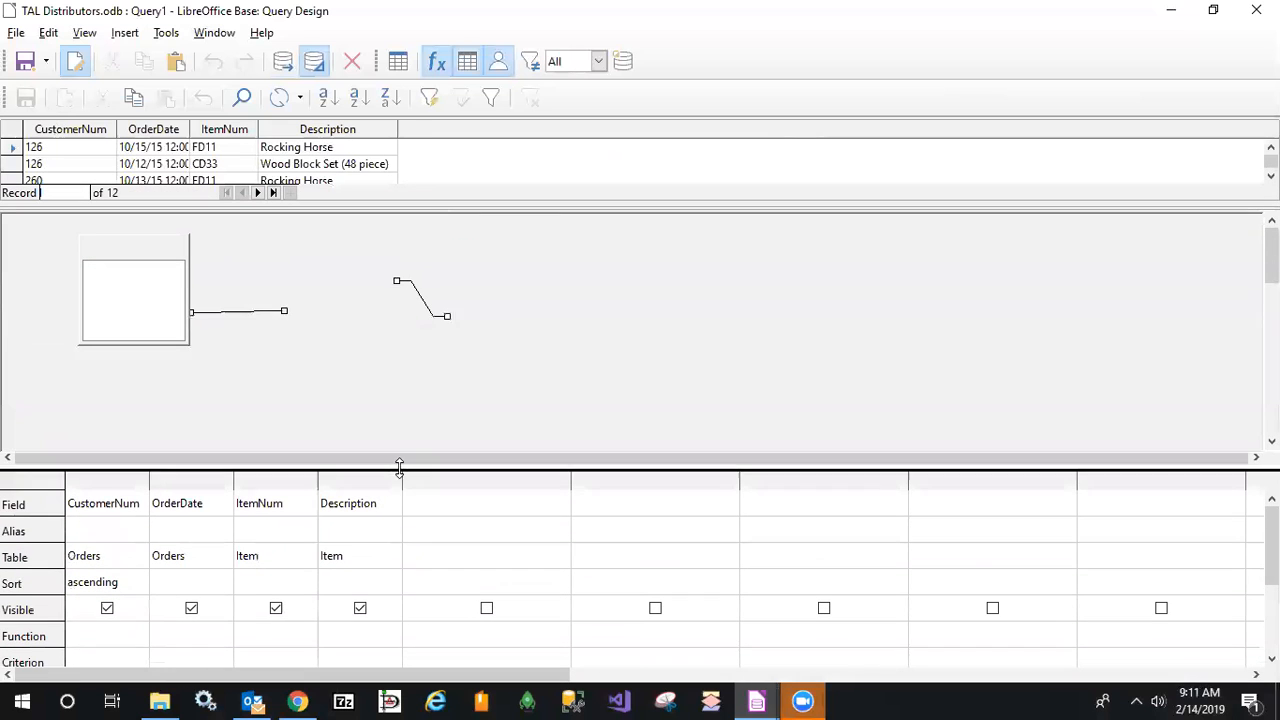
click(338, 249)
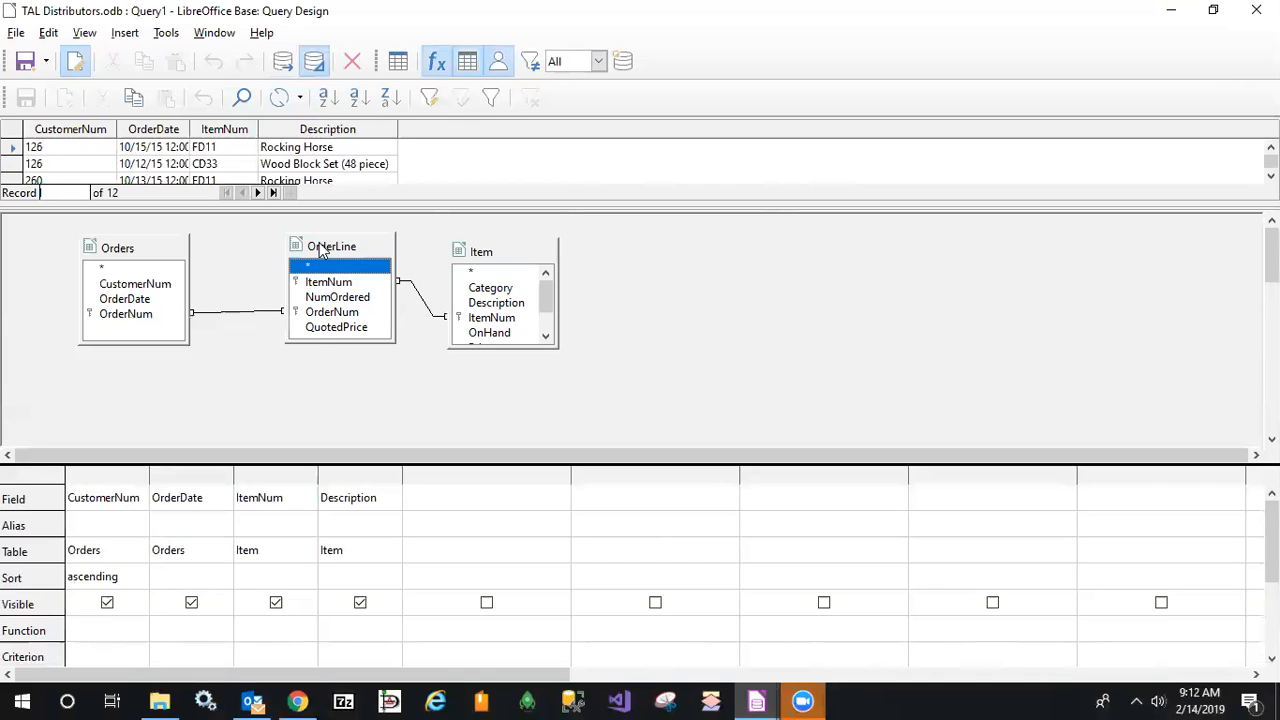
key(Delete)
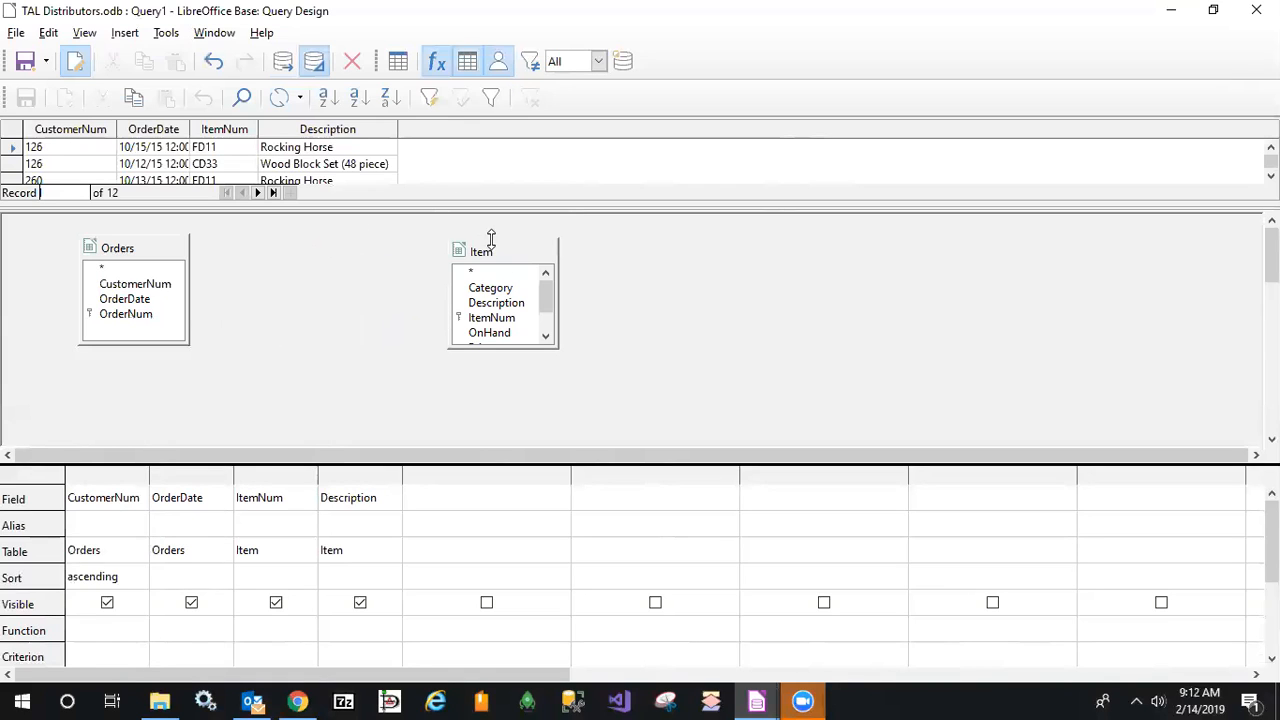
drag(508, 251, 310, 248)
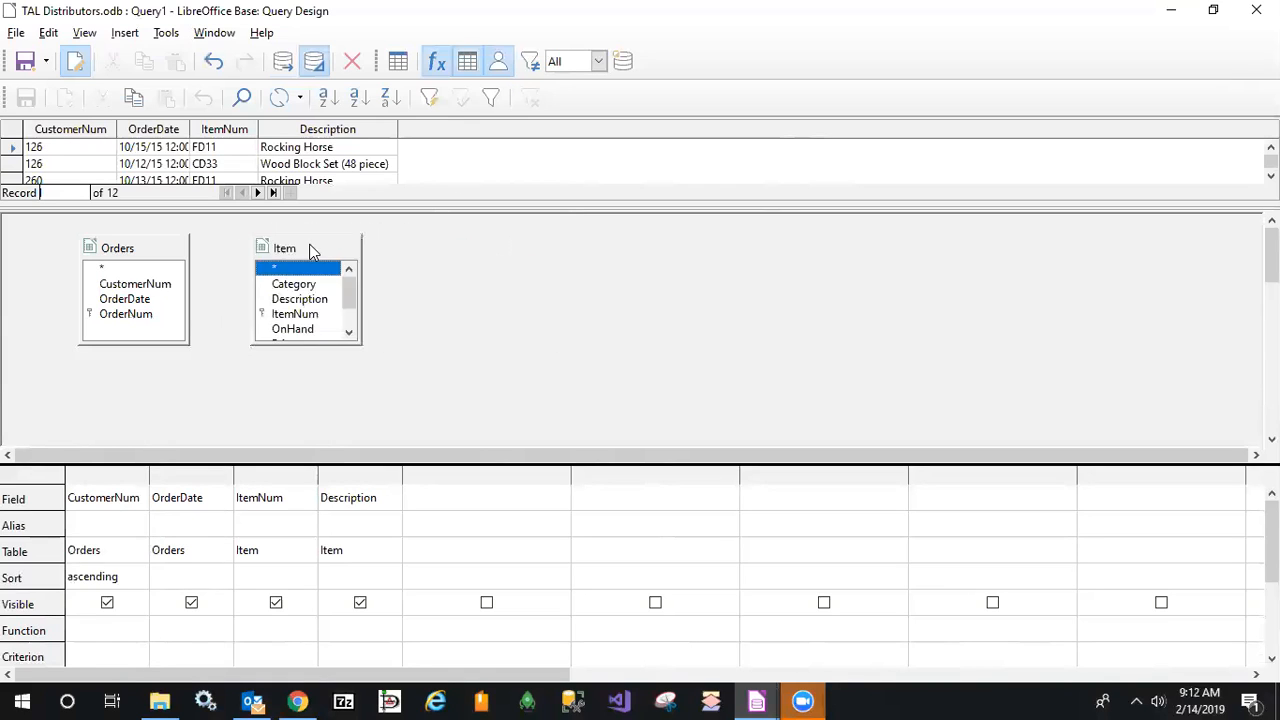
Show the SQL statement of the query without OrderLine and examine its FROM and ORDER BY clauses for a missing join condition
click(85, 33)
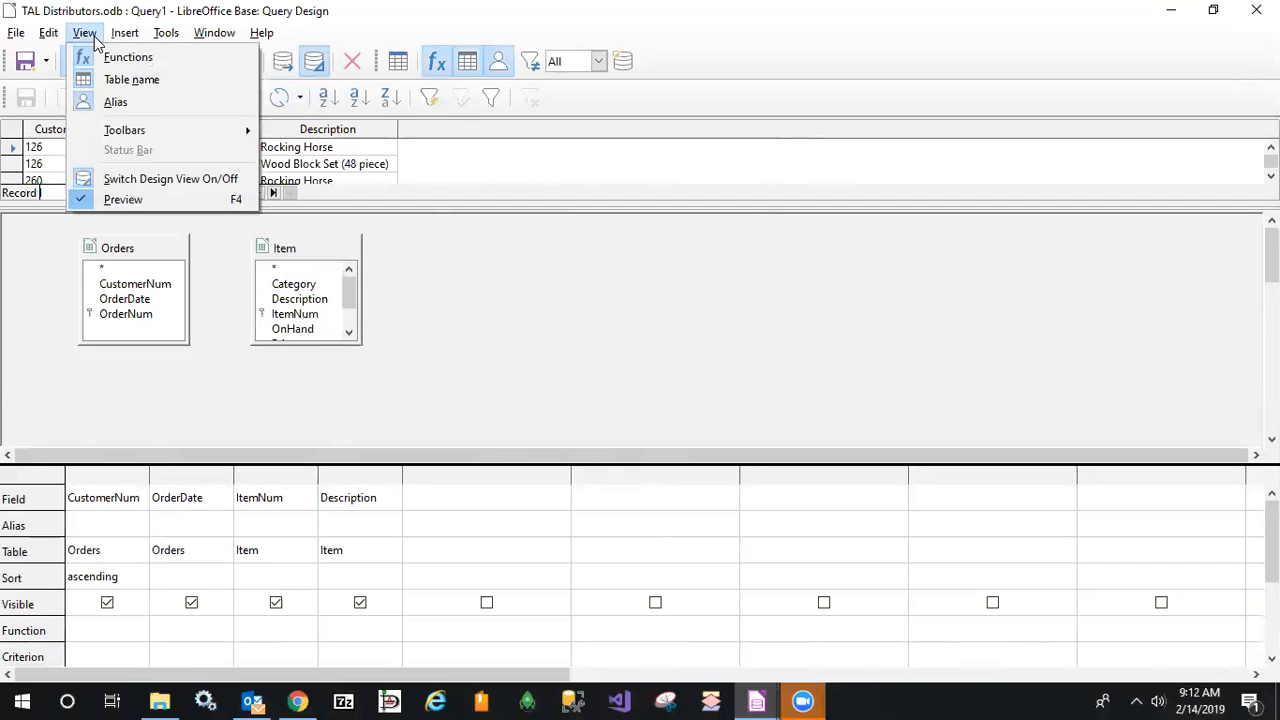
click(146, 178)
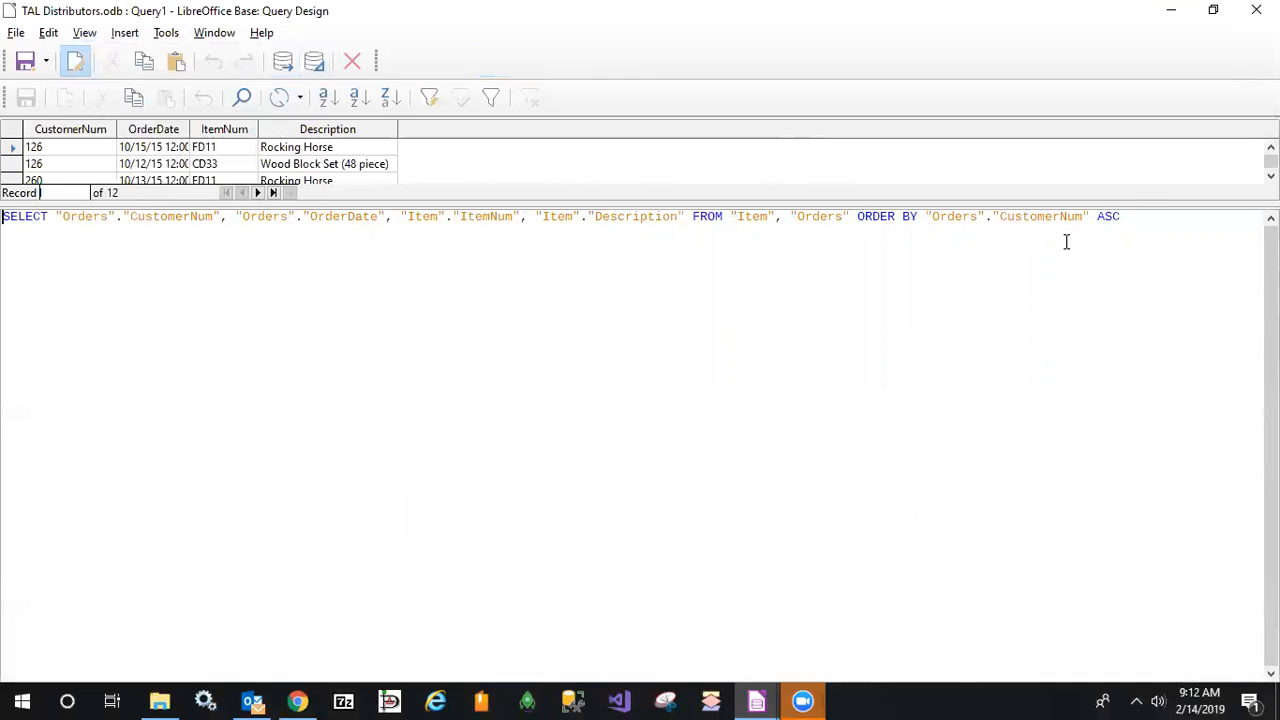
drag(1136, 211, 2, 214)
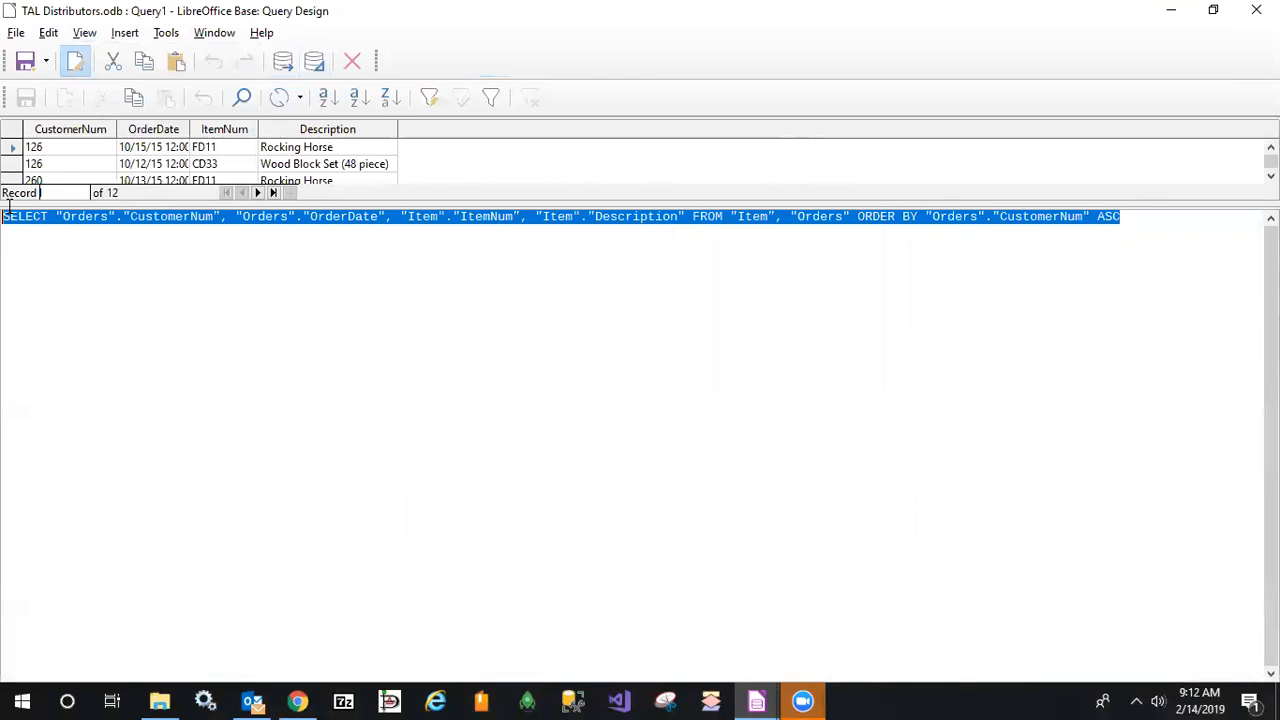
click(304, 250)
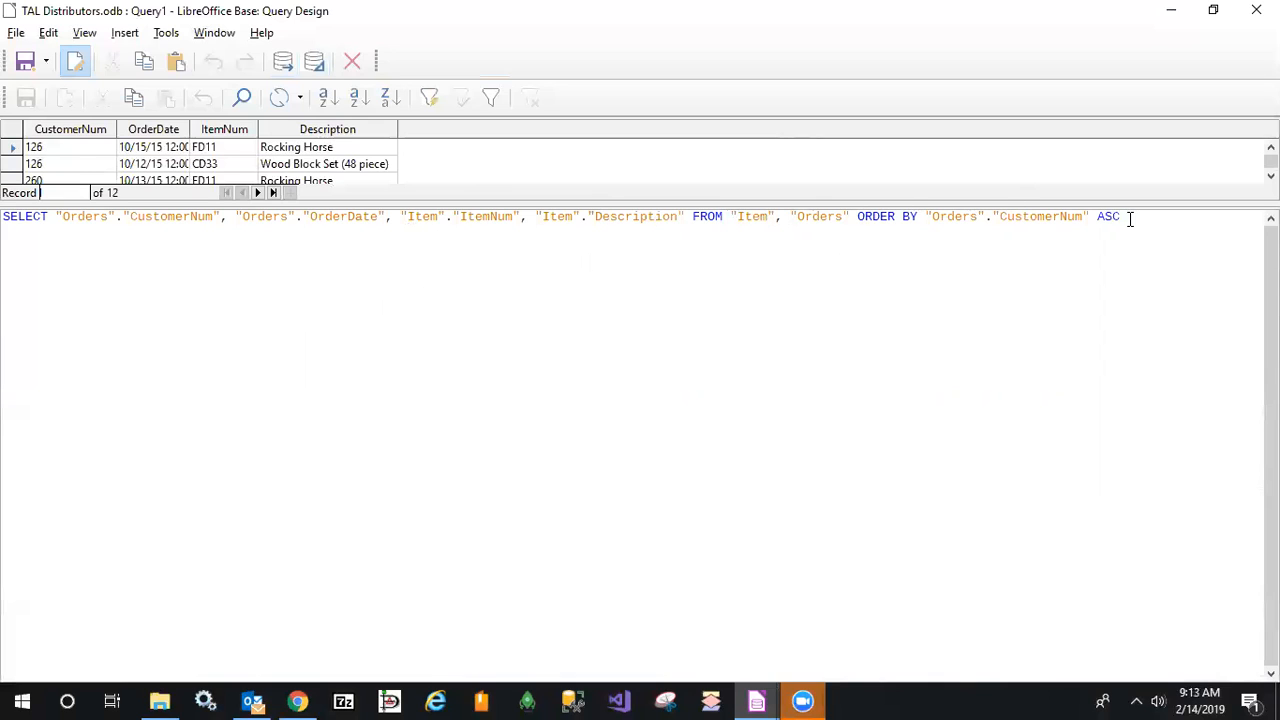
drag(1126, 218, 8, 196)
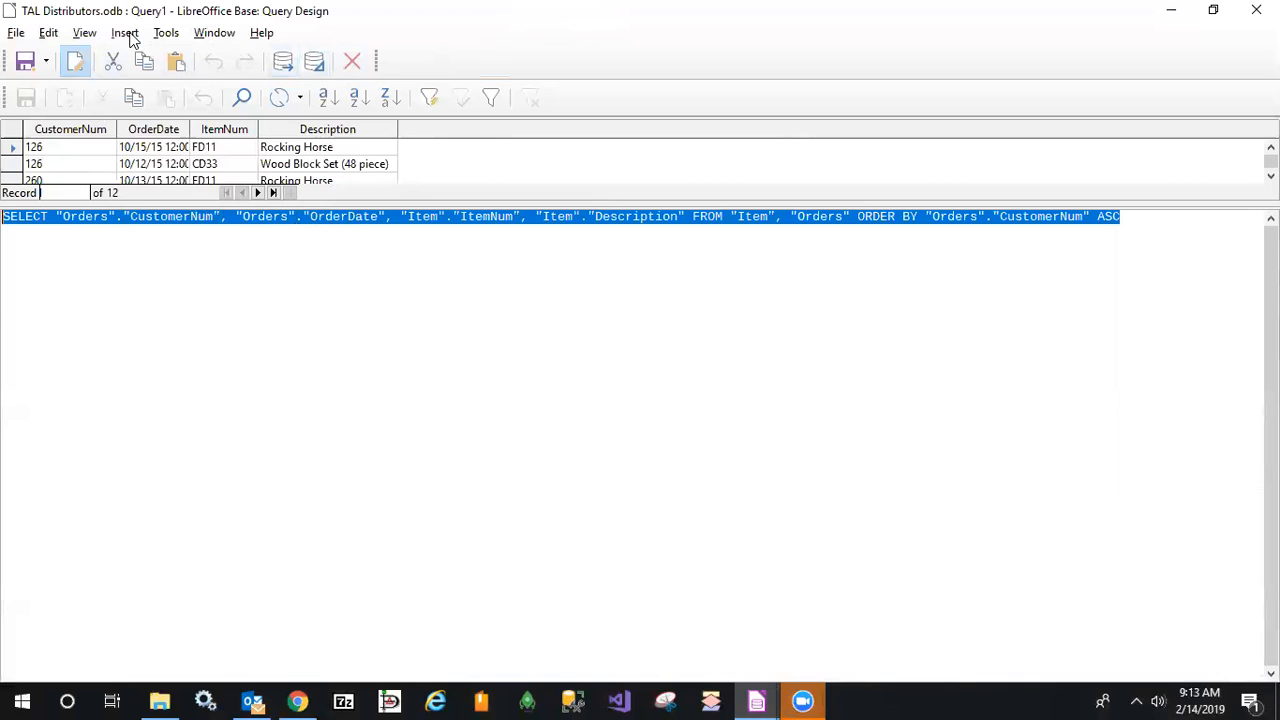
Return to design view, add the OrderLine table back to the query, and arrange it between Orders and Item
click(85, 36)
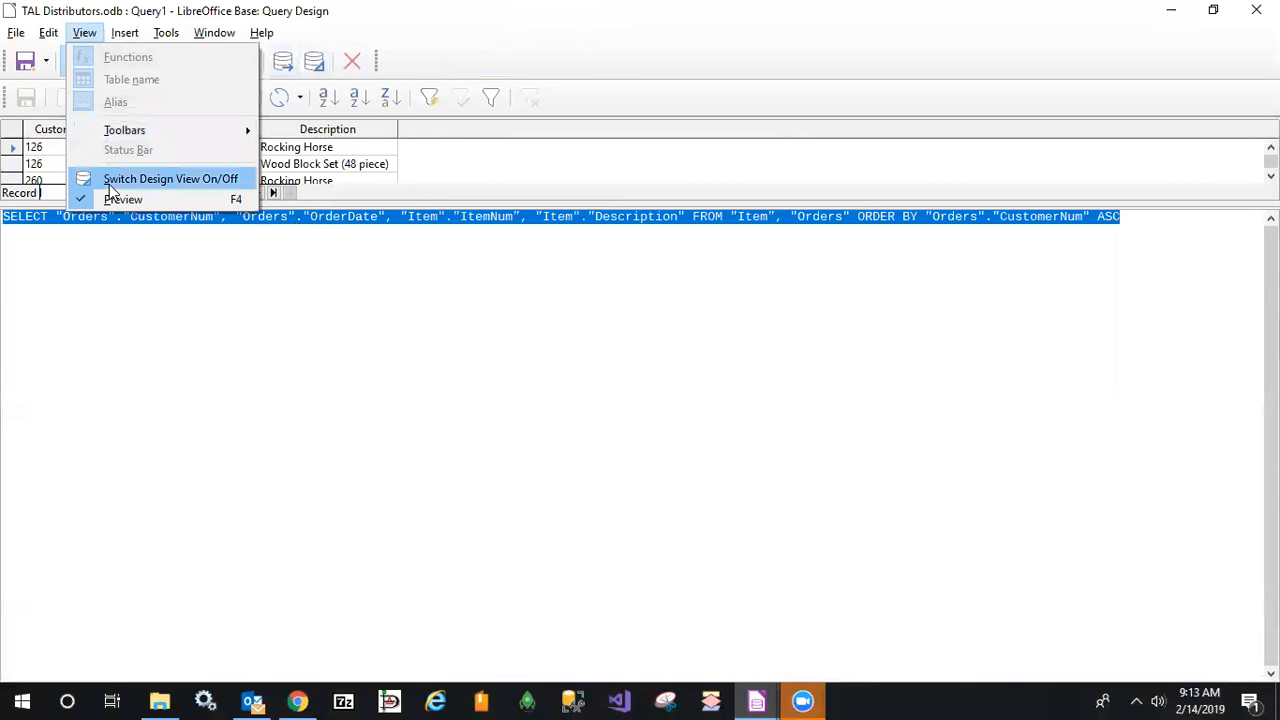
click(150, 179)
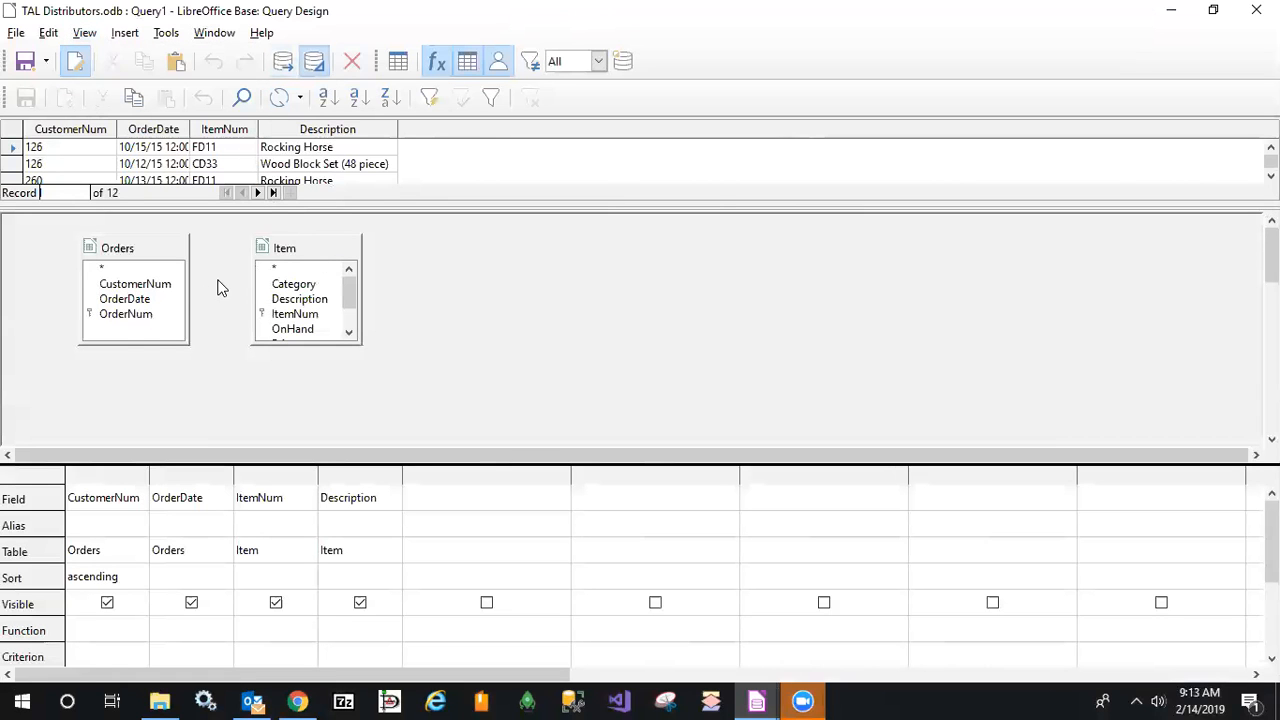
drag(306, 250, 475, 249)
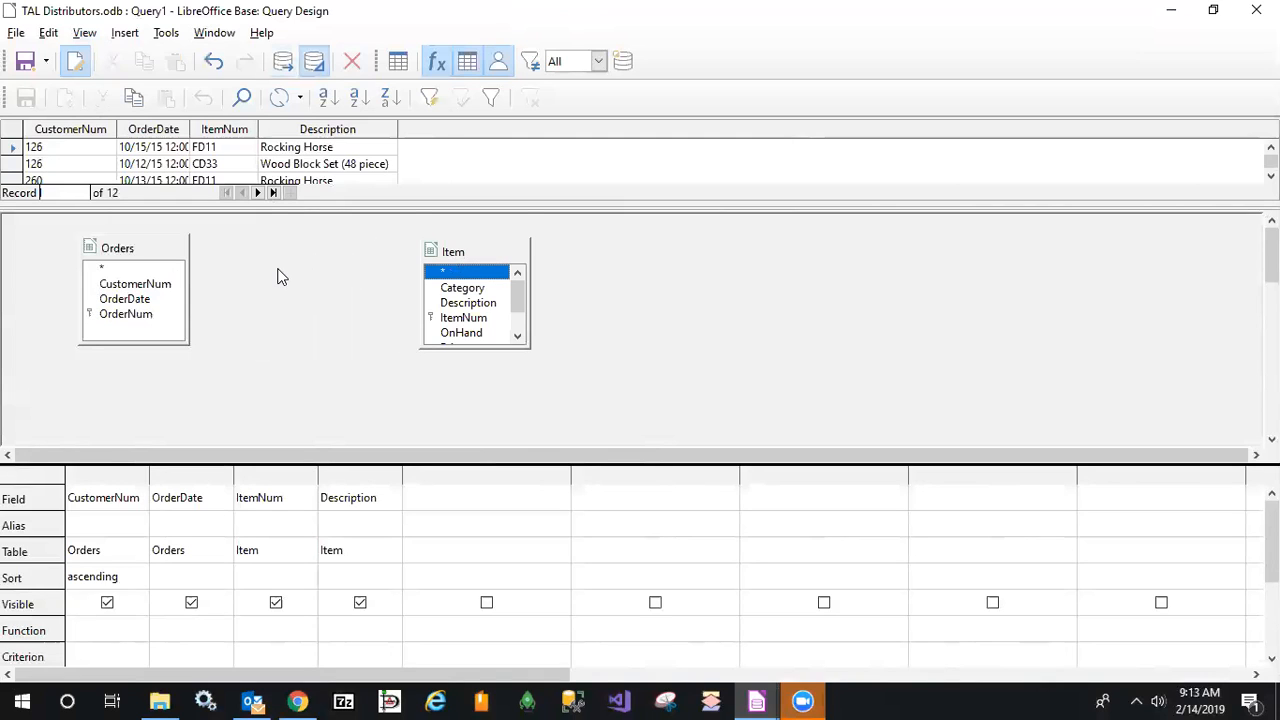
click(125, 33)
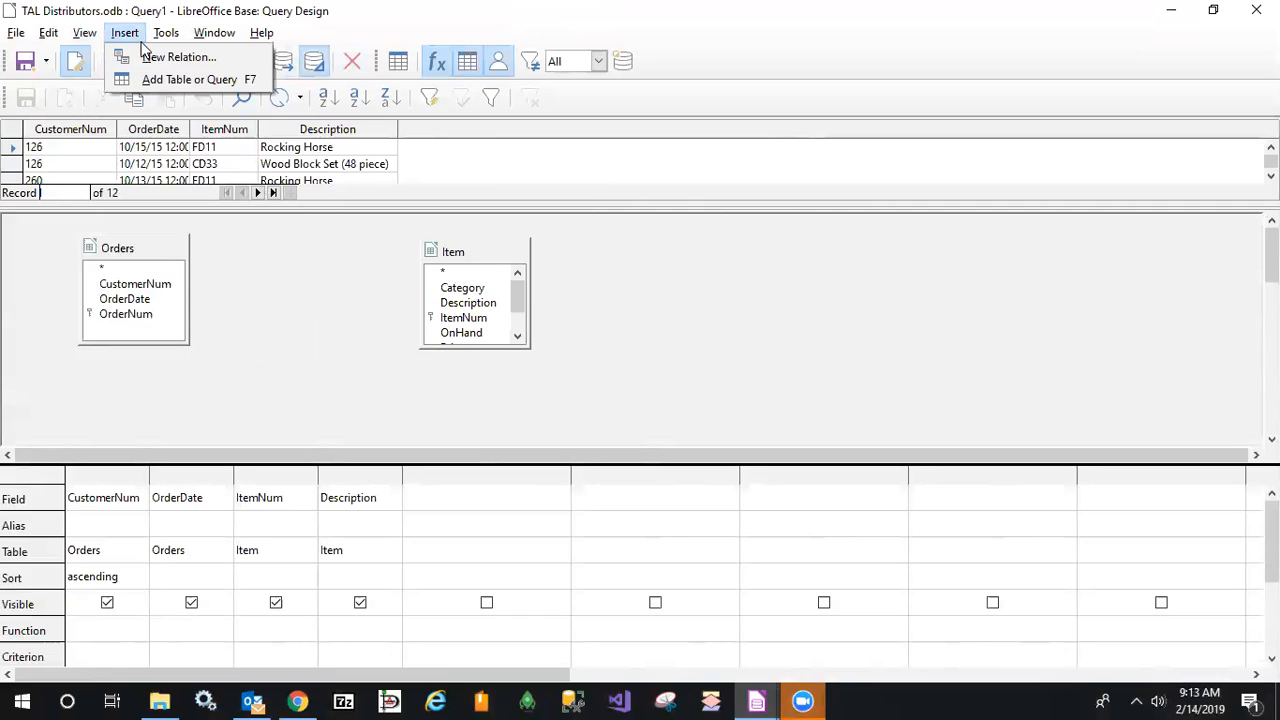
click(152, 82)
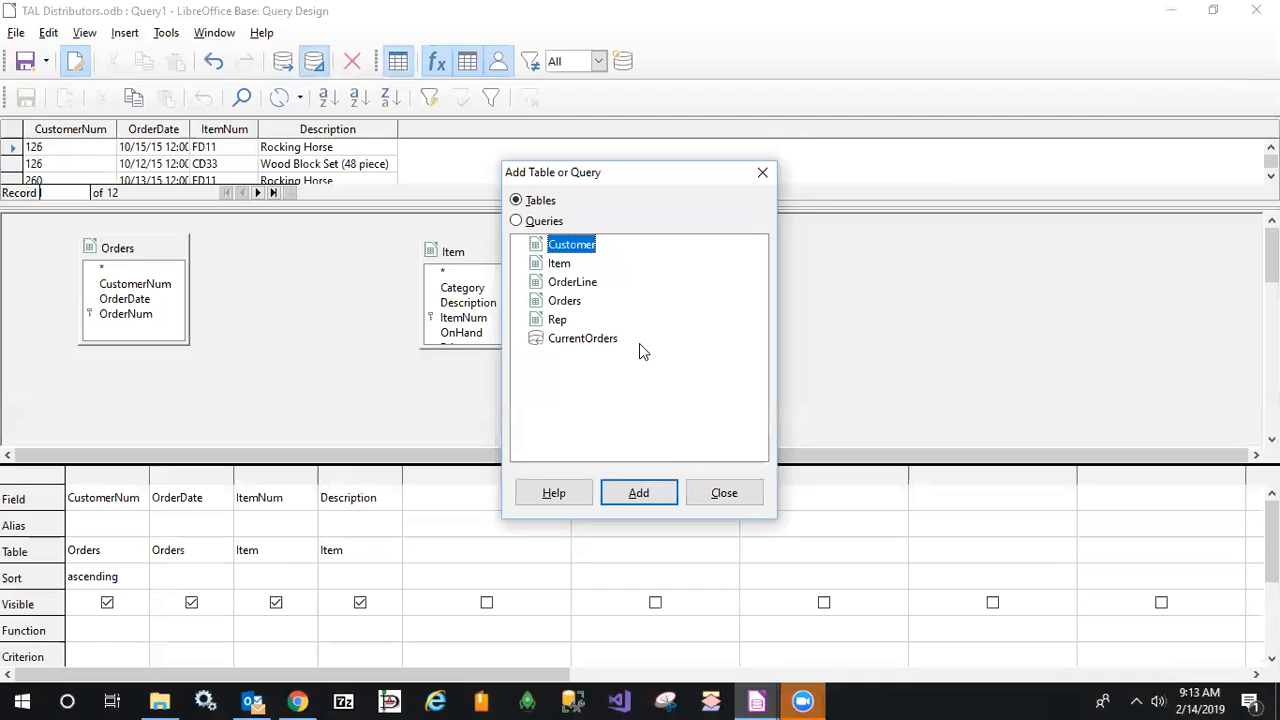
click(575, 284)
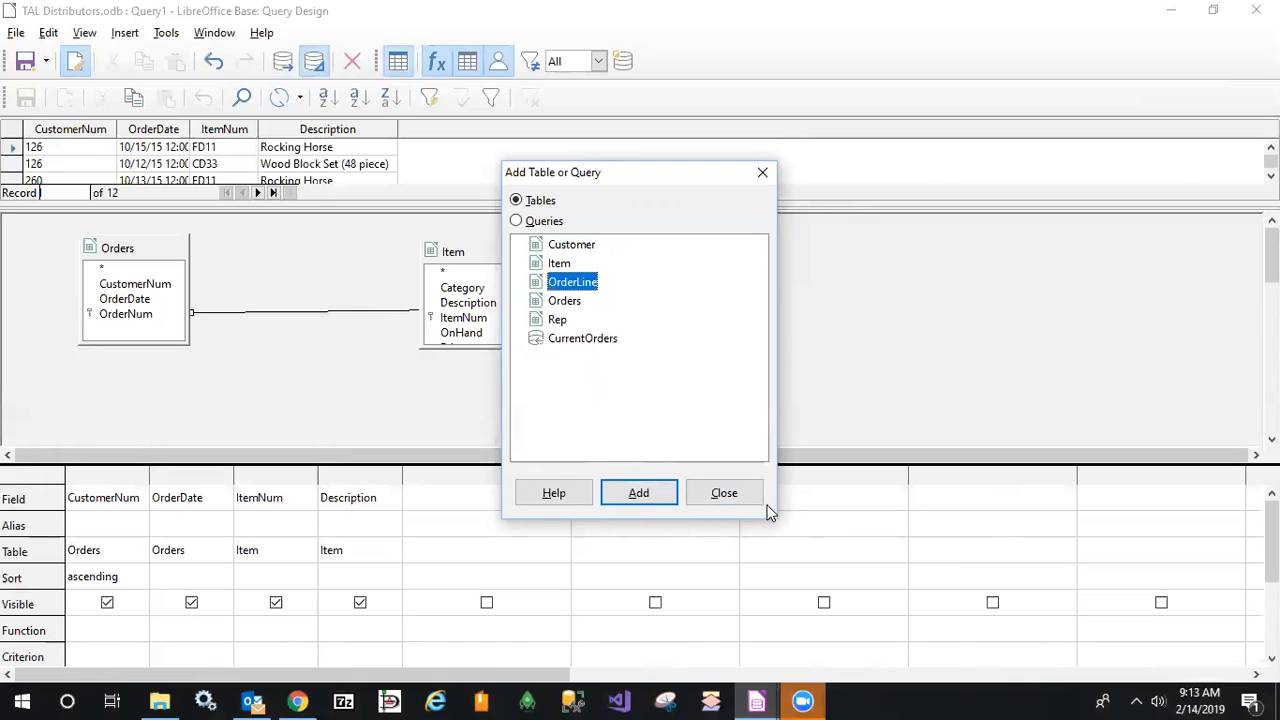
click(702, 493)
drag(620, 245, 335, 248)
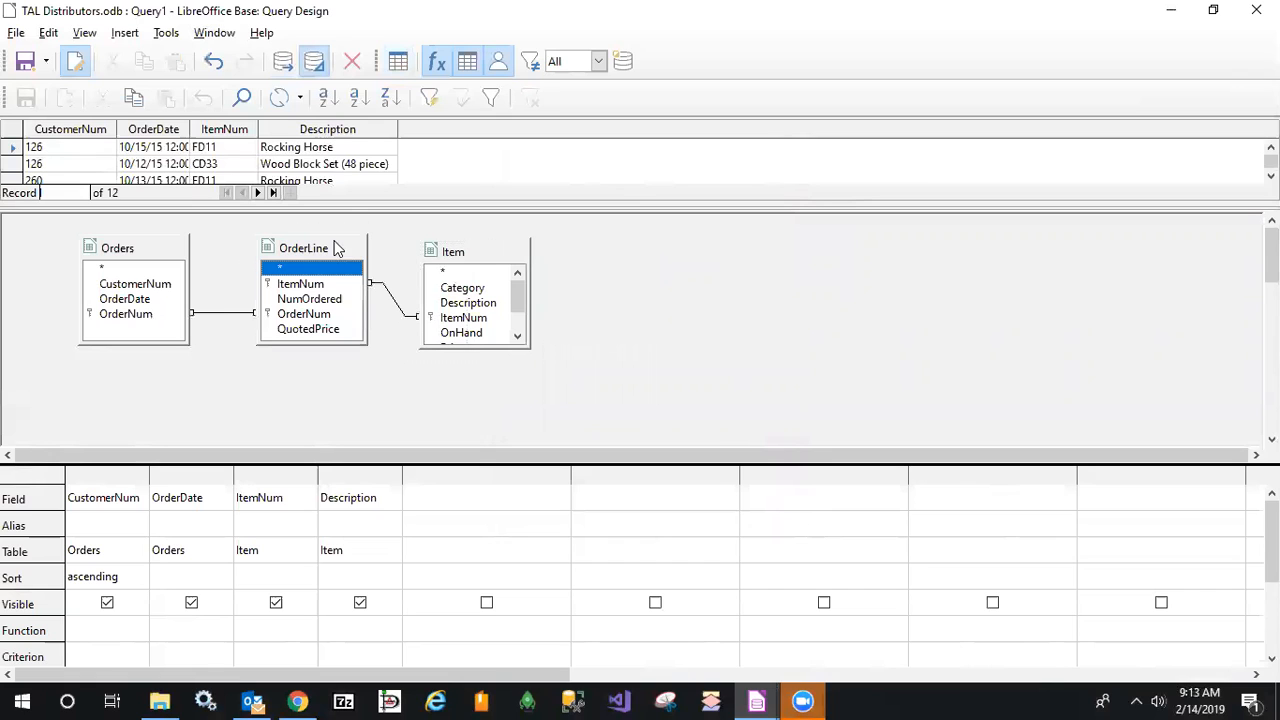
click(477, 250)
drag(477, 250, 483, 249)
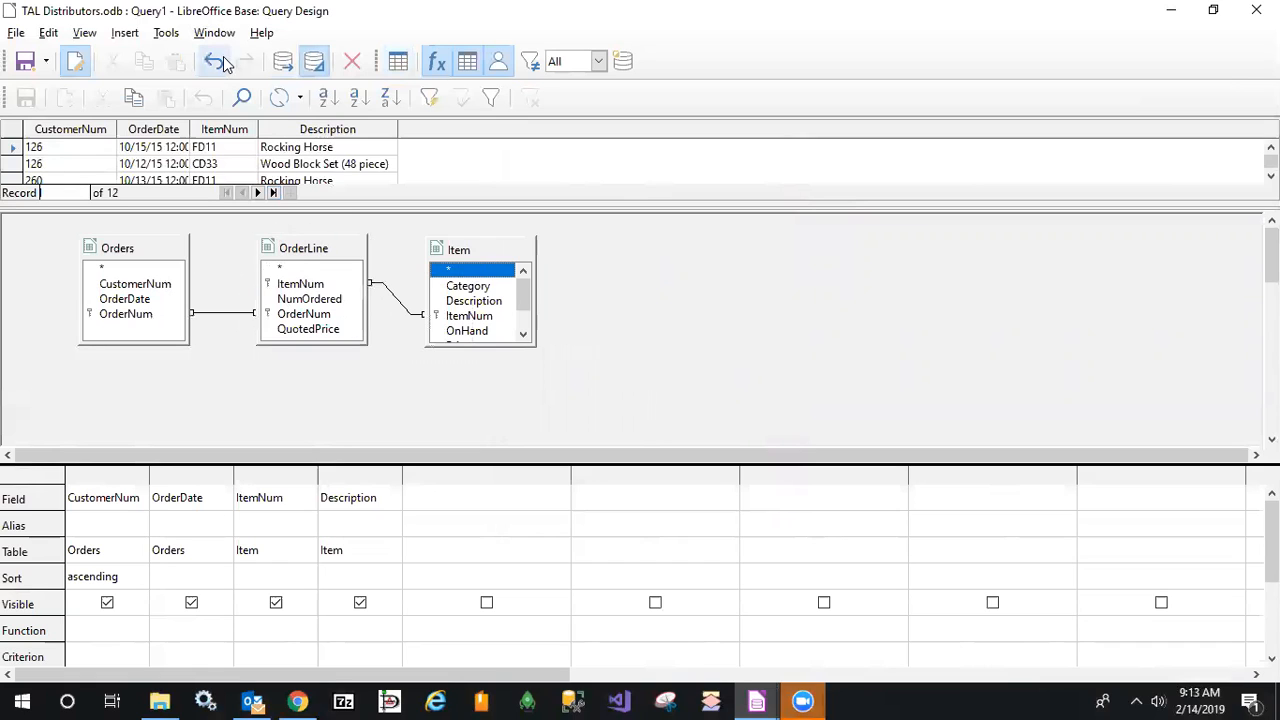
Run the query with OrderLine included and enlarge the results area to show all the rows
click(283, 64)
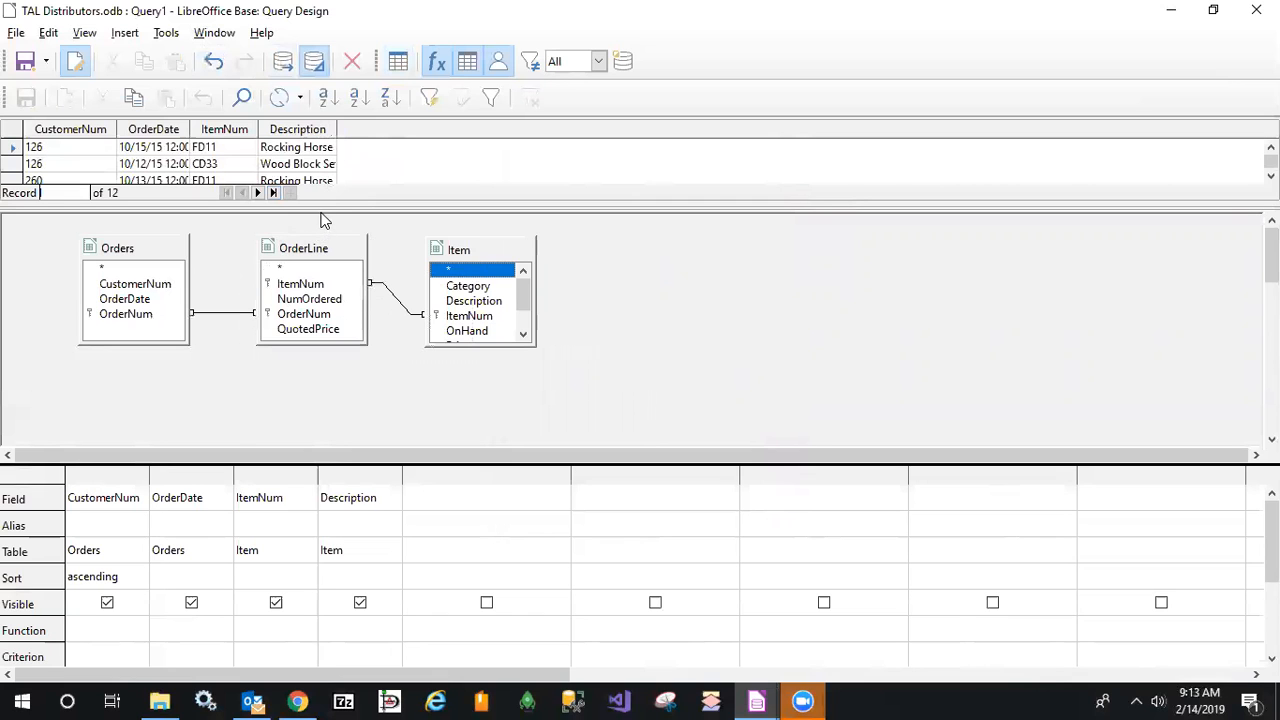
drag(326, 200, 331, 408)
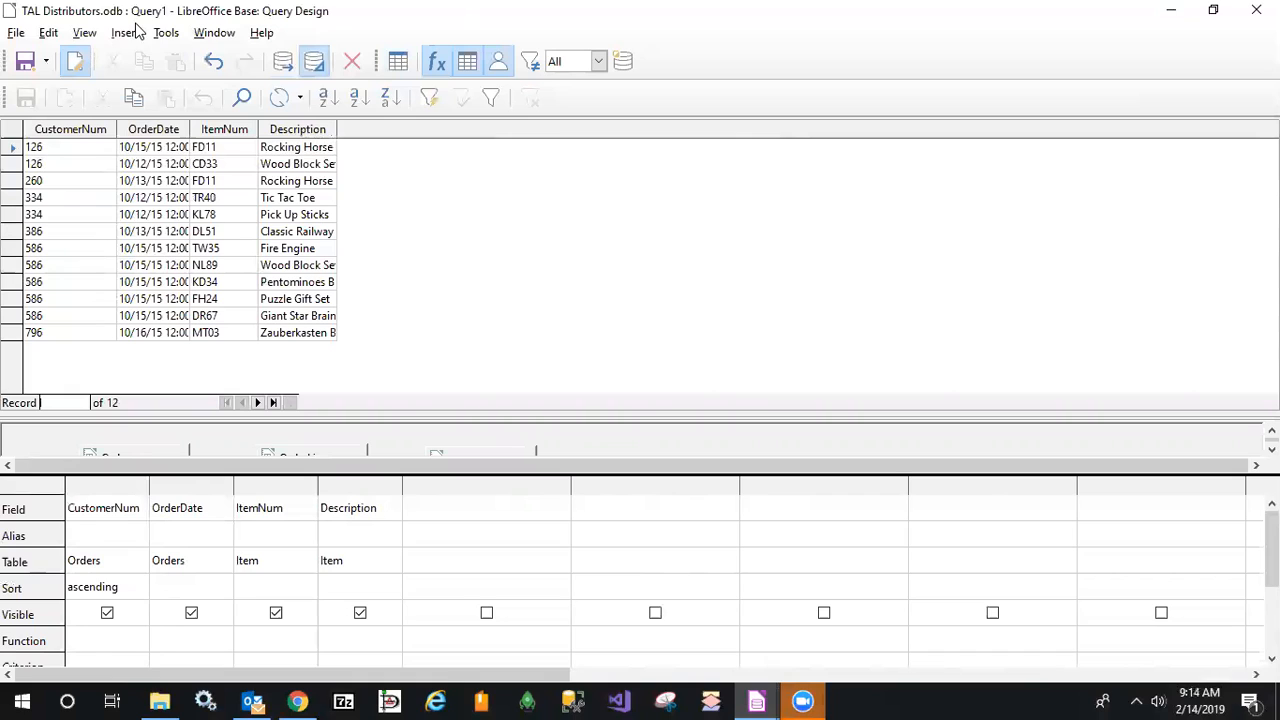
Show the query's SQL and start new lines at WHERE, the second join condition, and ORDER BY, indenting the condition beneath the first
click(85, 34)
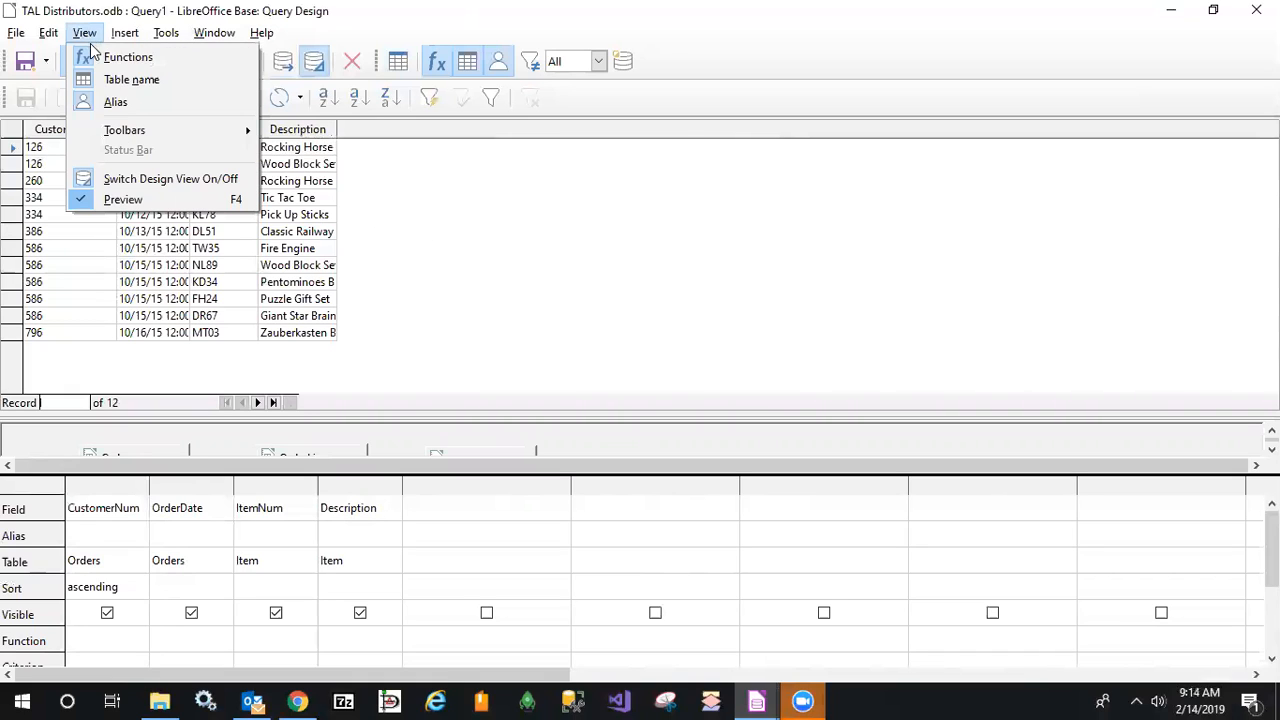
click(146, 182)
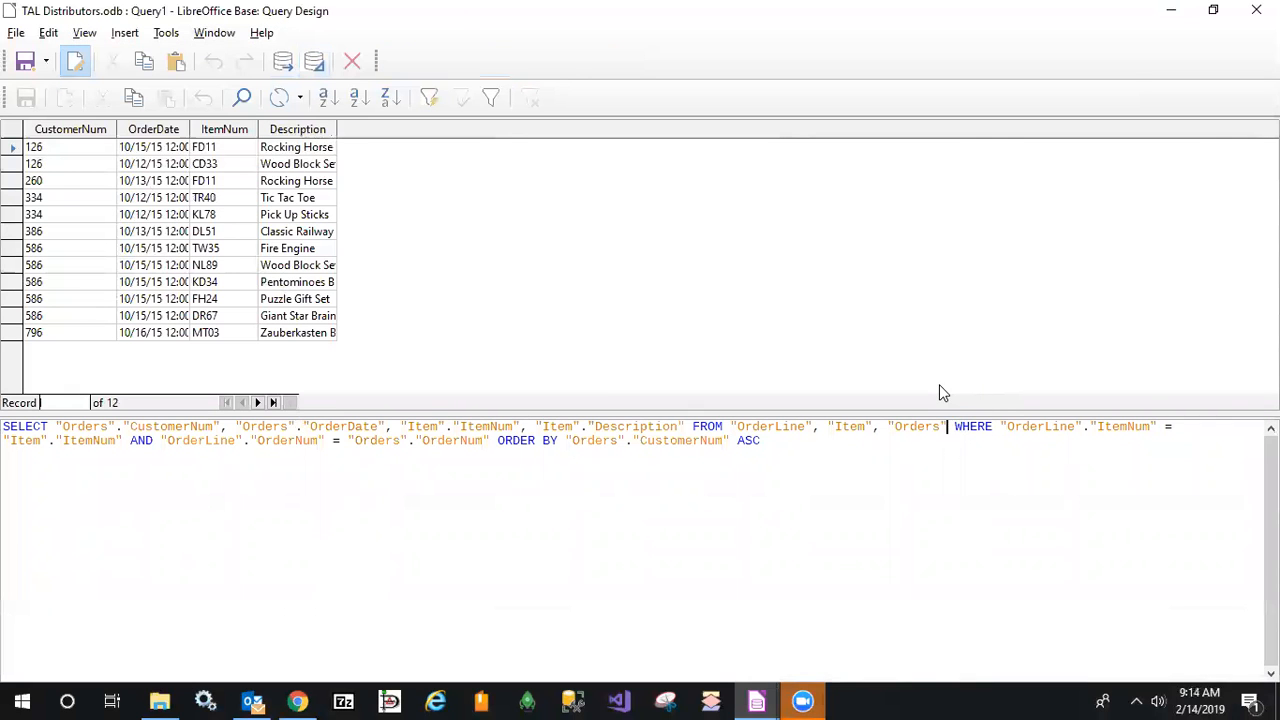
key(Return)
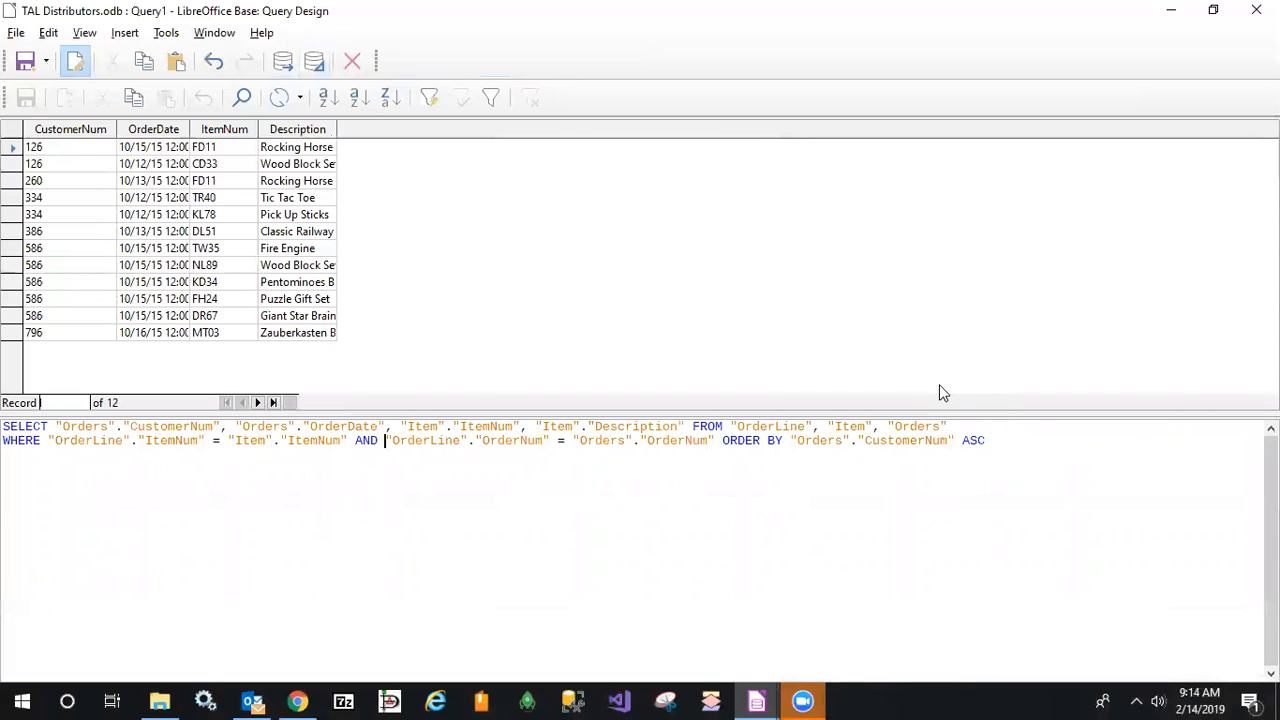
key(Return)
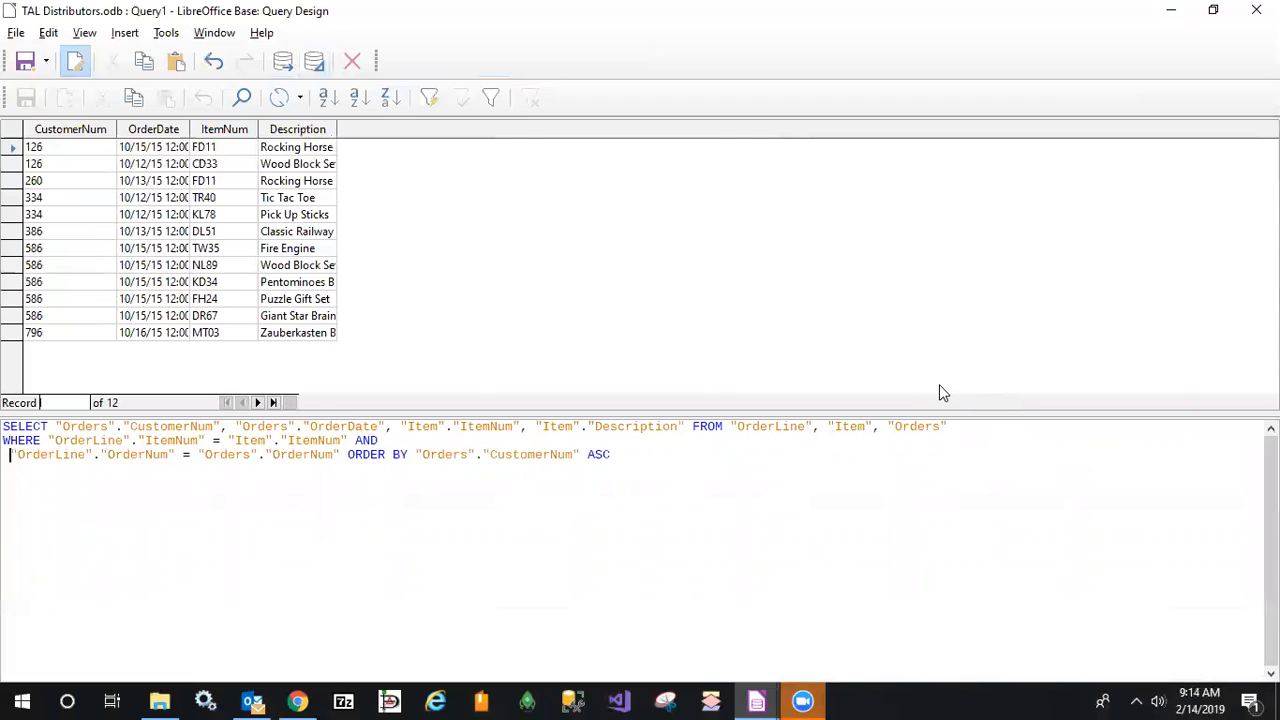
key(BackSpace)
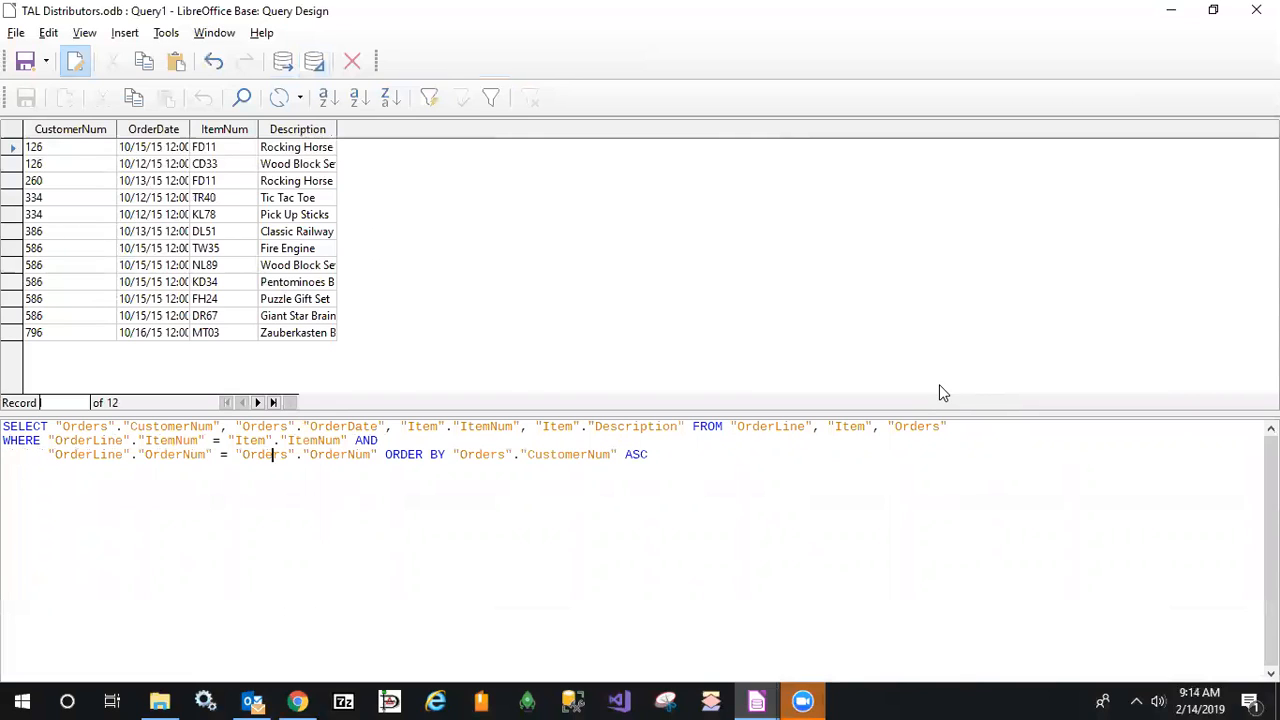
key(Return)
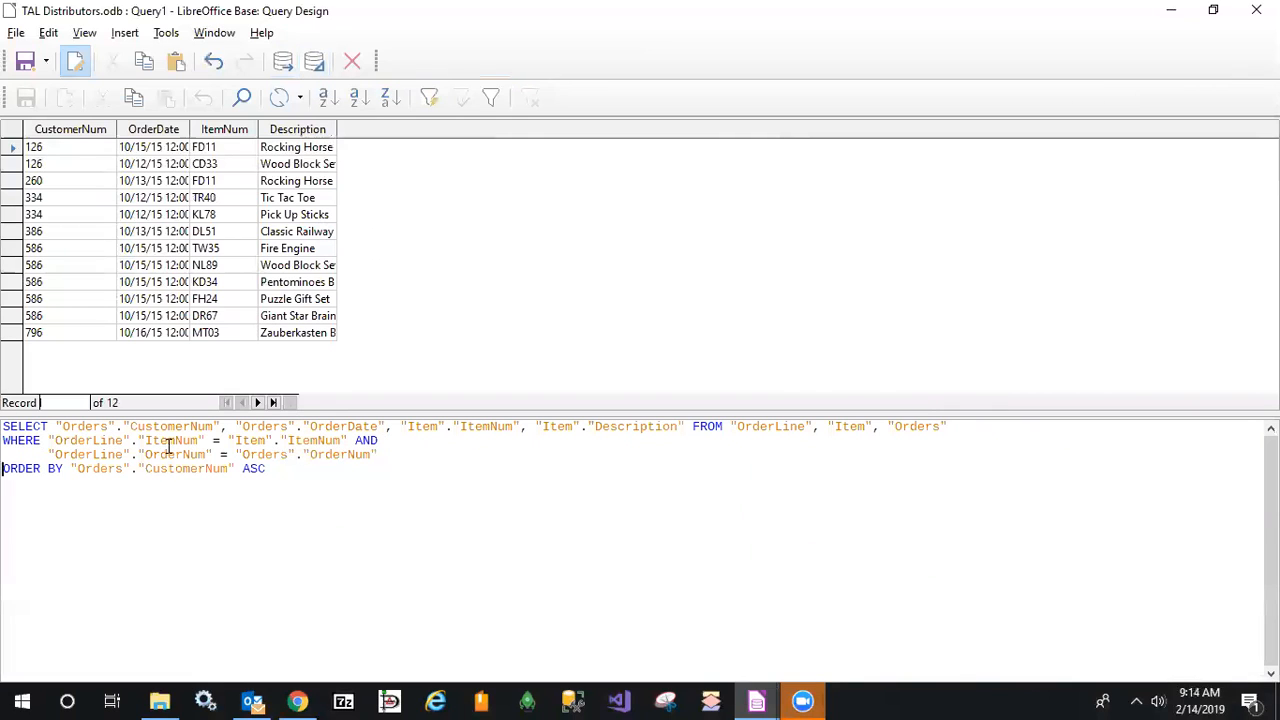
drag(230, 447, 198, 455)
click(256, 452)
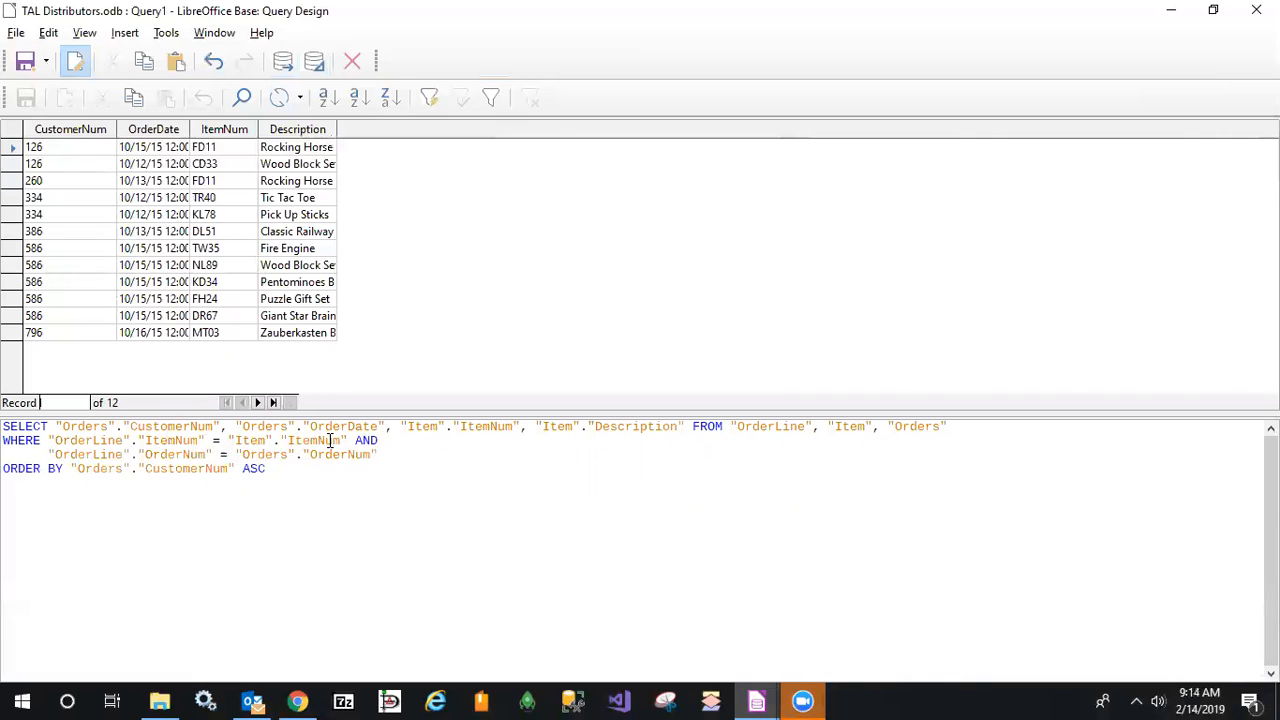